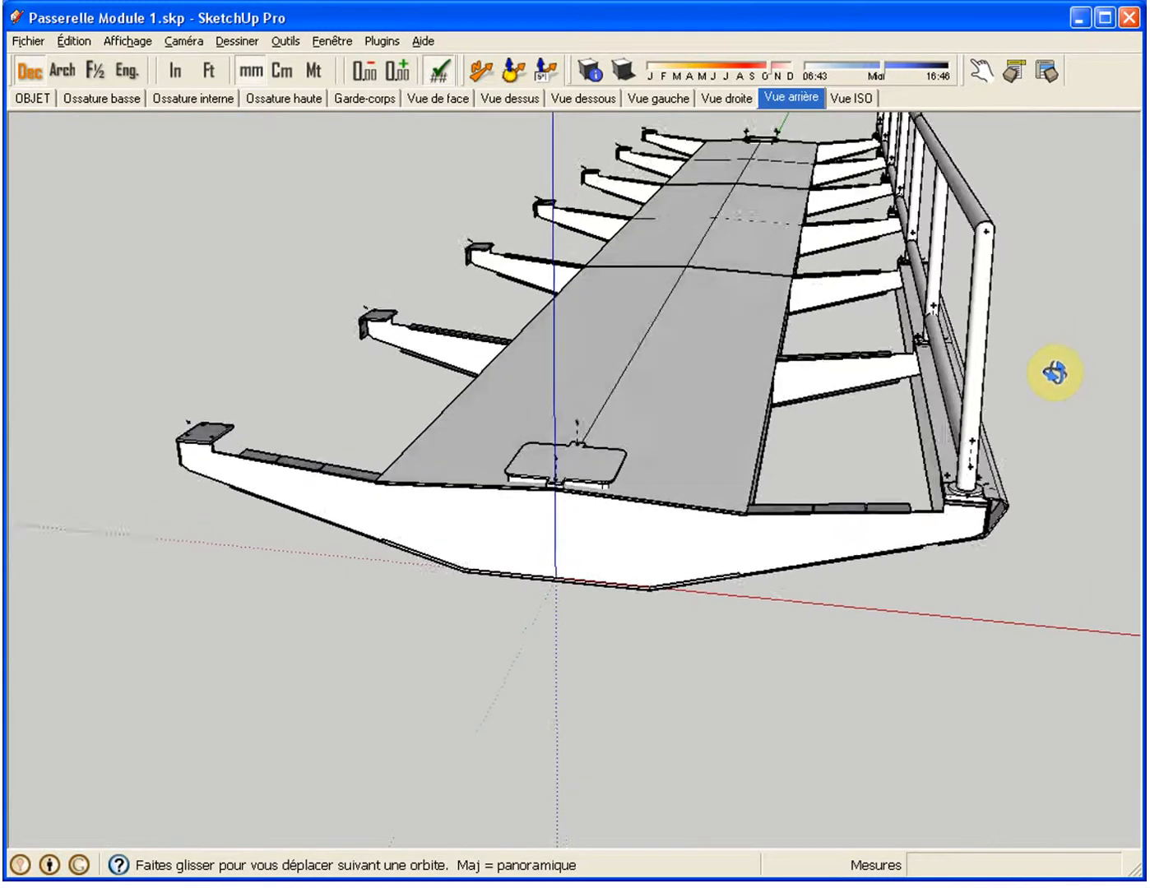
- Delete the deck plate and the underside plate covering the front bay of the walkway
click(717, 399)
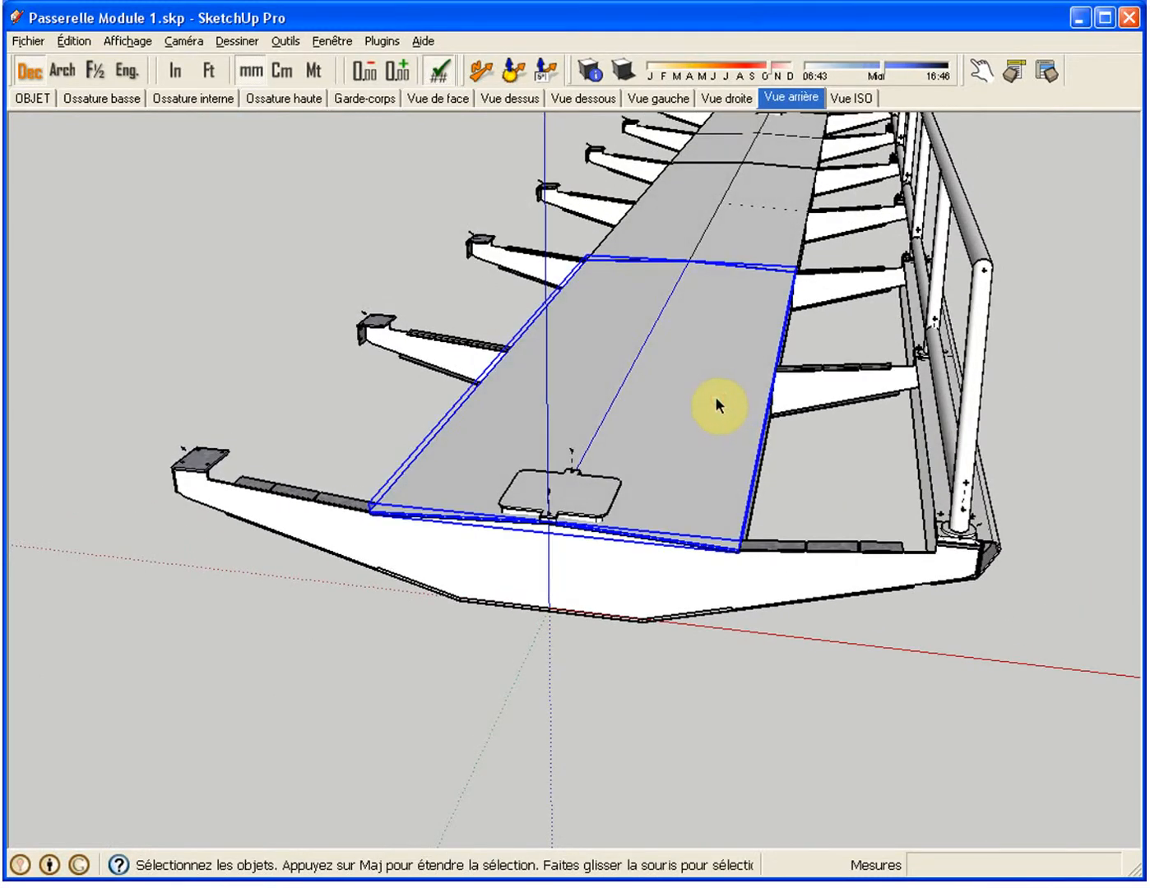
key(Delete)
middle_drag(736, 534, 690, 255)
click(667, 320)
key(Delete)
middle_drag(673, 313, 655, 659)
scroll(655, 663, up, 5)
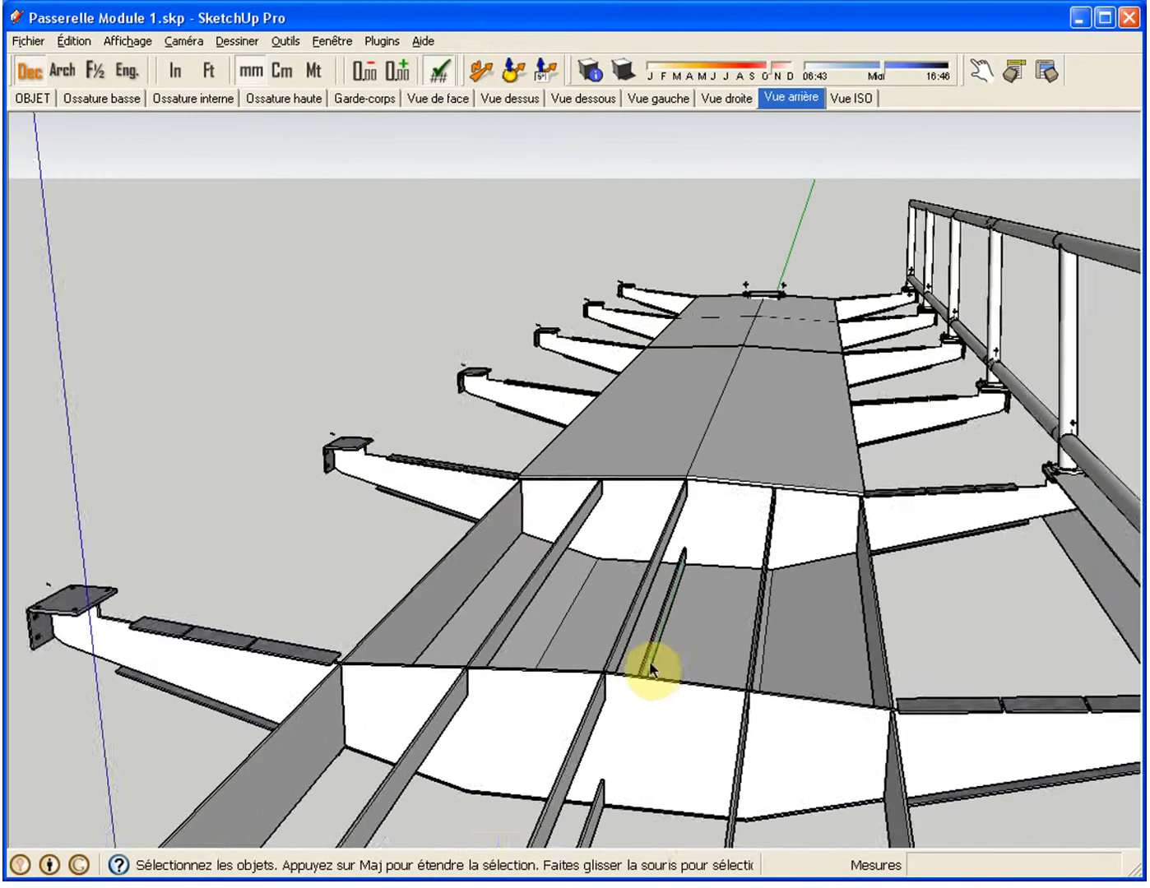
- Remove the longitudinal side plating from the front bay of the walkway
middle_drag(822, 596, 1024, 608)
middle_drag(354, 618, 230, 579)
click(230, 580)
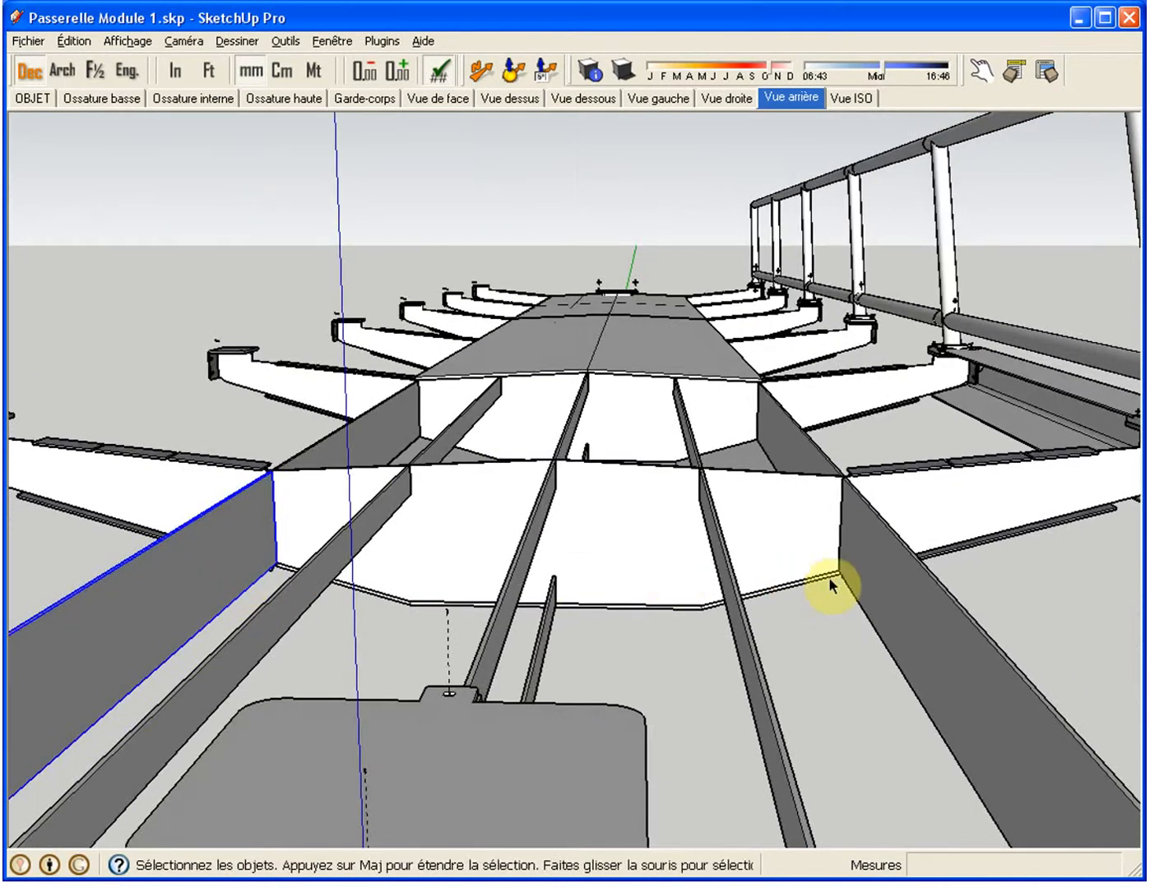
key(Delete)
- Examine the guardrail post base, its bracket on the cantilever arm and the outer face of the edge beam
middle_drag(922, 503, 834, 488)
scroll(916, 477, up, 3)
middle_drag(917, 477, 1006, 506)
middle_drag(873, 419, 806, 544)
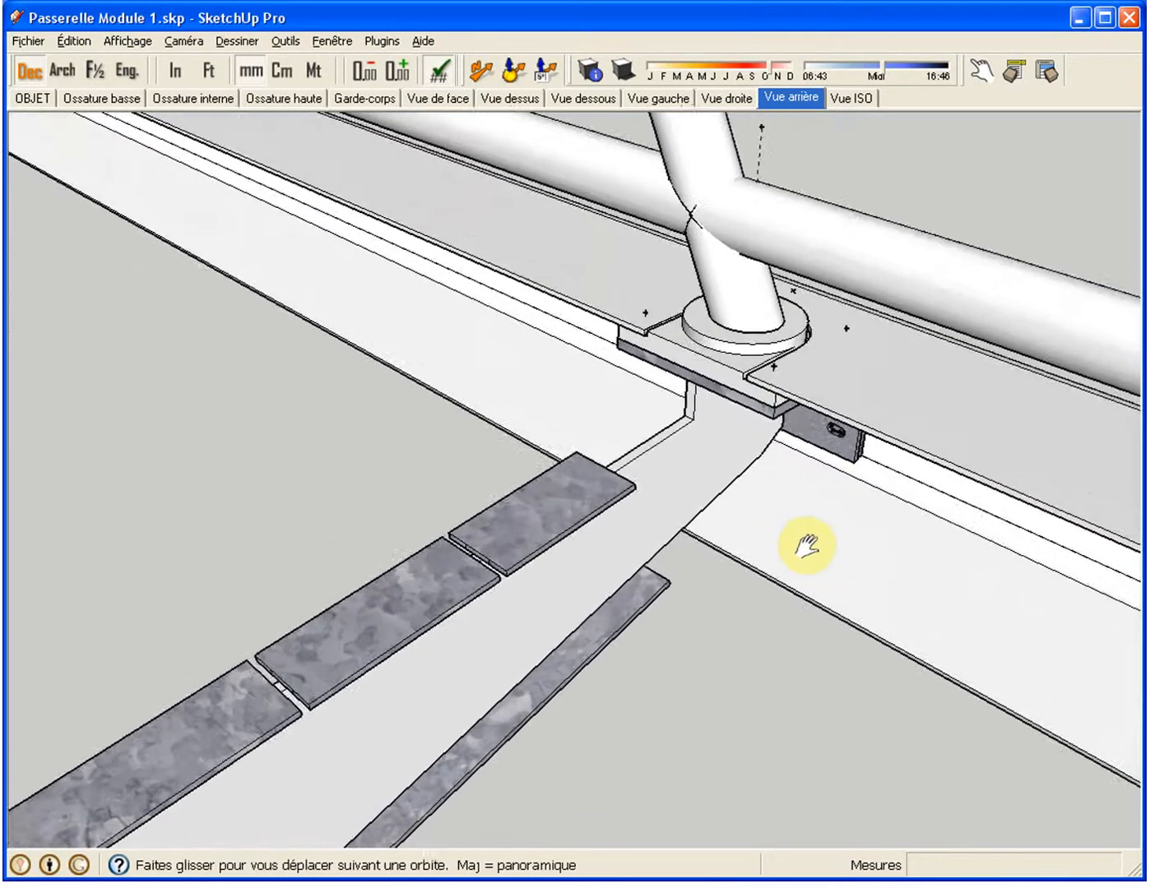
scroll(725, 531, down, 5)
middle_drag(726, 527, 682, 428)
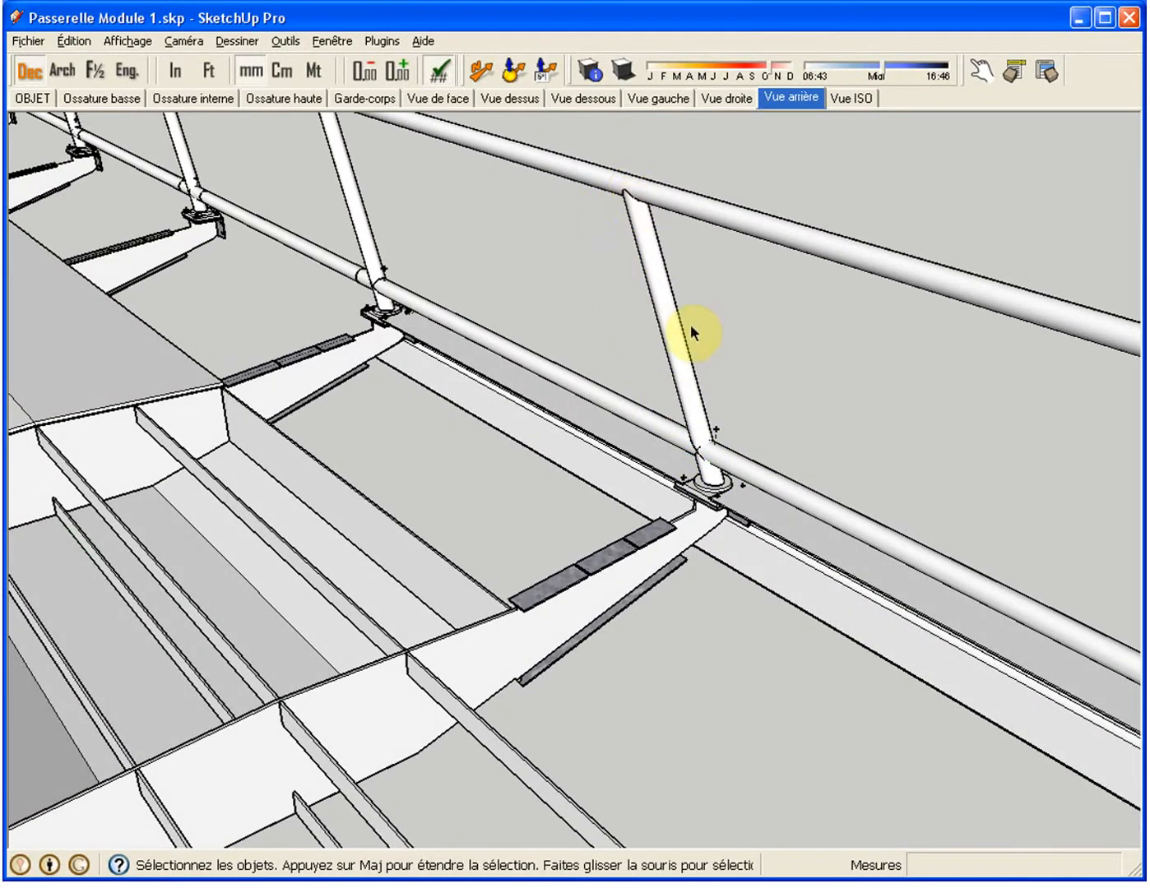
scroll(706, 498, up, 5)
middle_drag(726, 470, 836, 394)
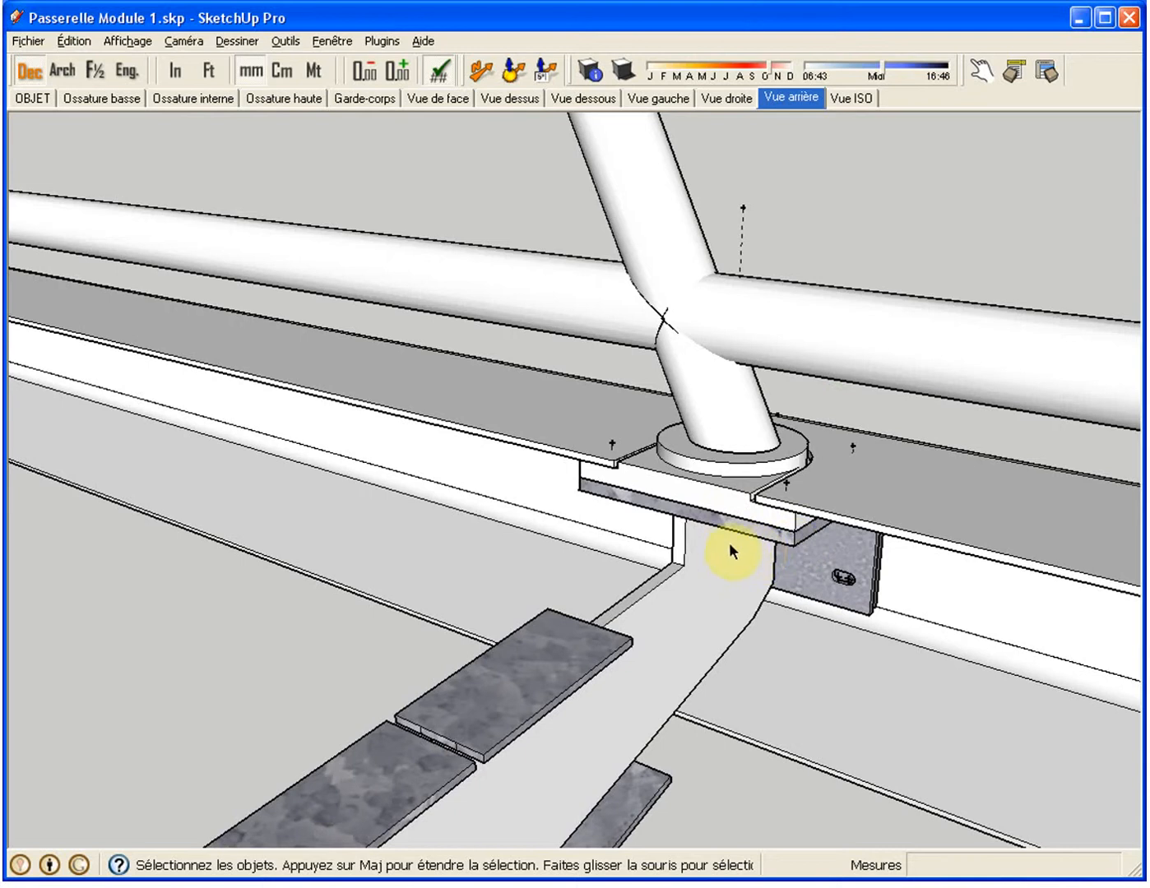
middle_drag(731, 535, 739, 481)
scroll(617, 414, up, 2)
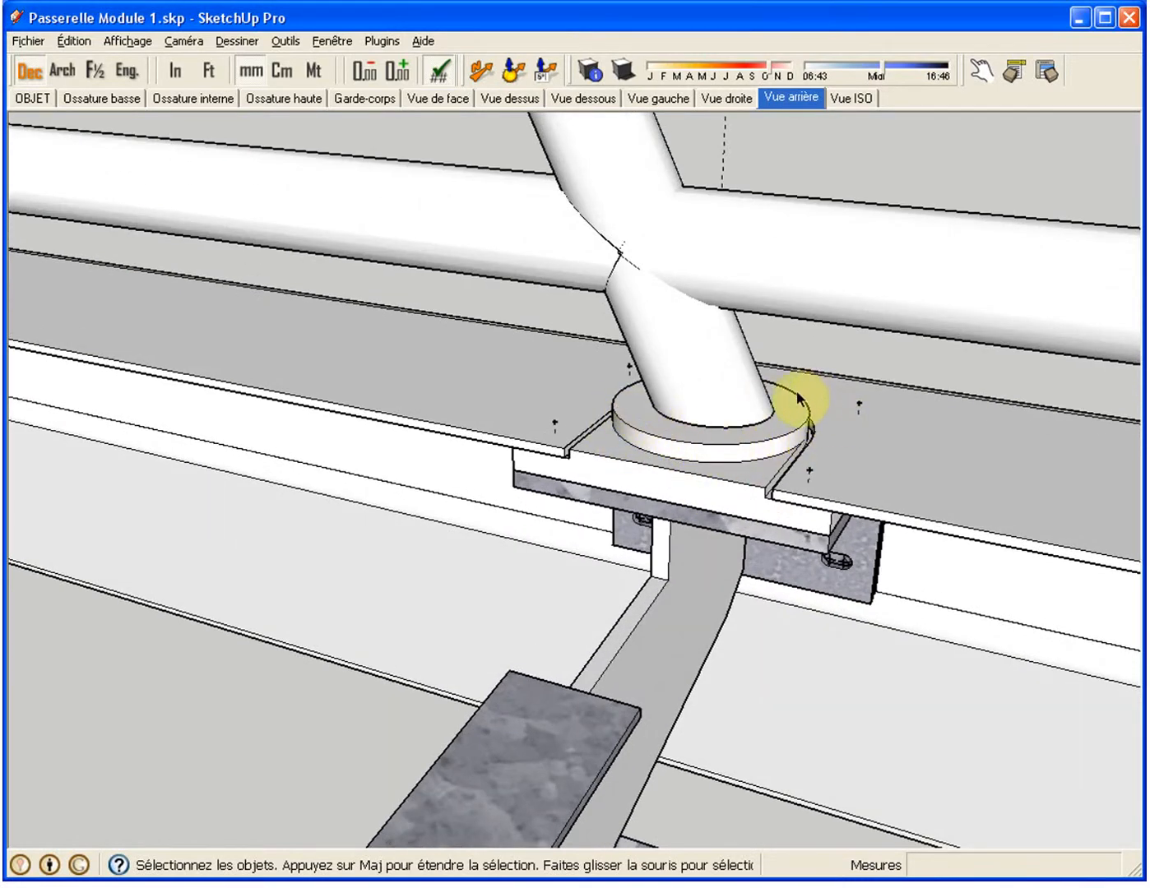
middle_drag(757, 475, 706, 418)
scroll(739, 478, up, 3)
middle_drag(904, 518, 280, 511)
middle_drag(680, 538, 522, 550)
scroll(568, 569, down, 5)
middle_drag(616, 577, 865, 474)
scroll(864, 479, down, 6)
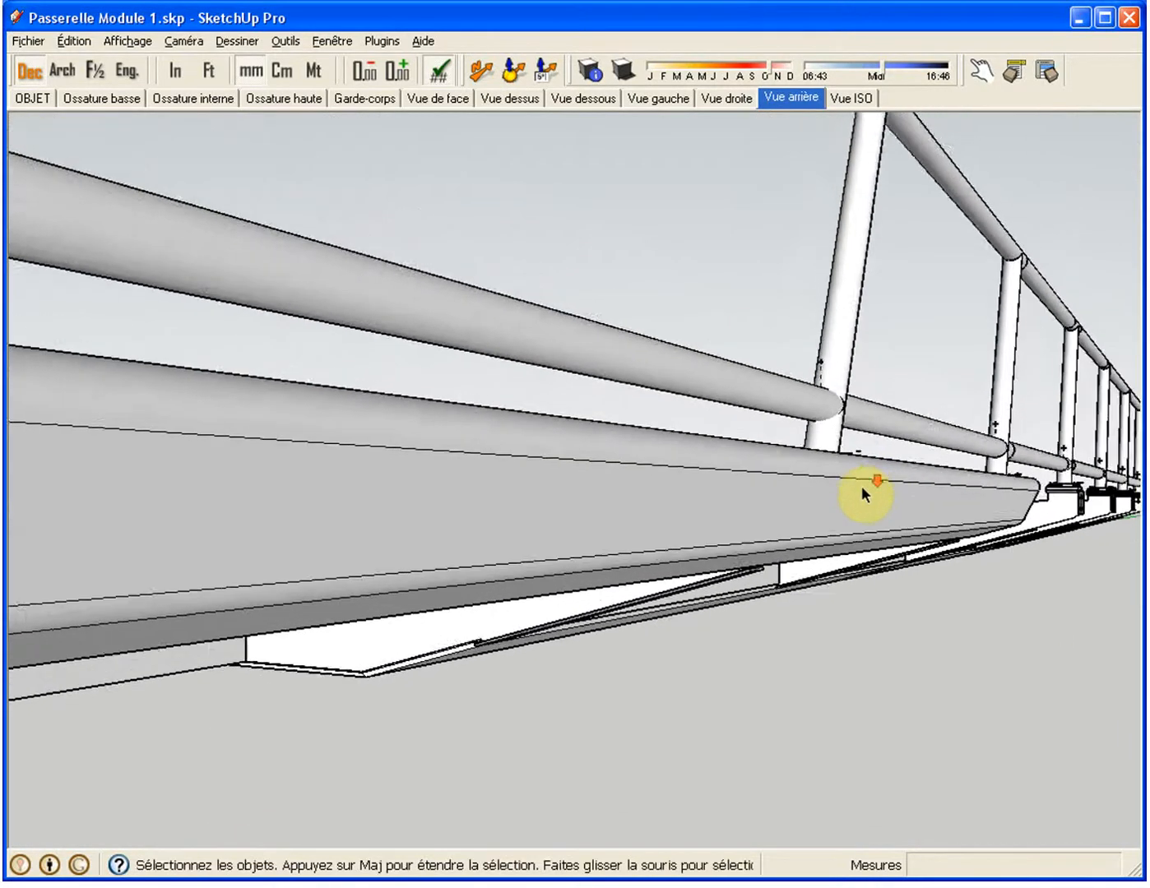
- Move the edge beam outward along the red axis by about 485 mm, clear of the guardrail posts
middle_drag(729, 495, 857, 602)
click(847, 658)
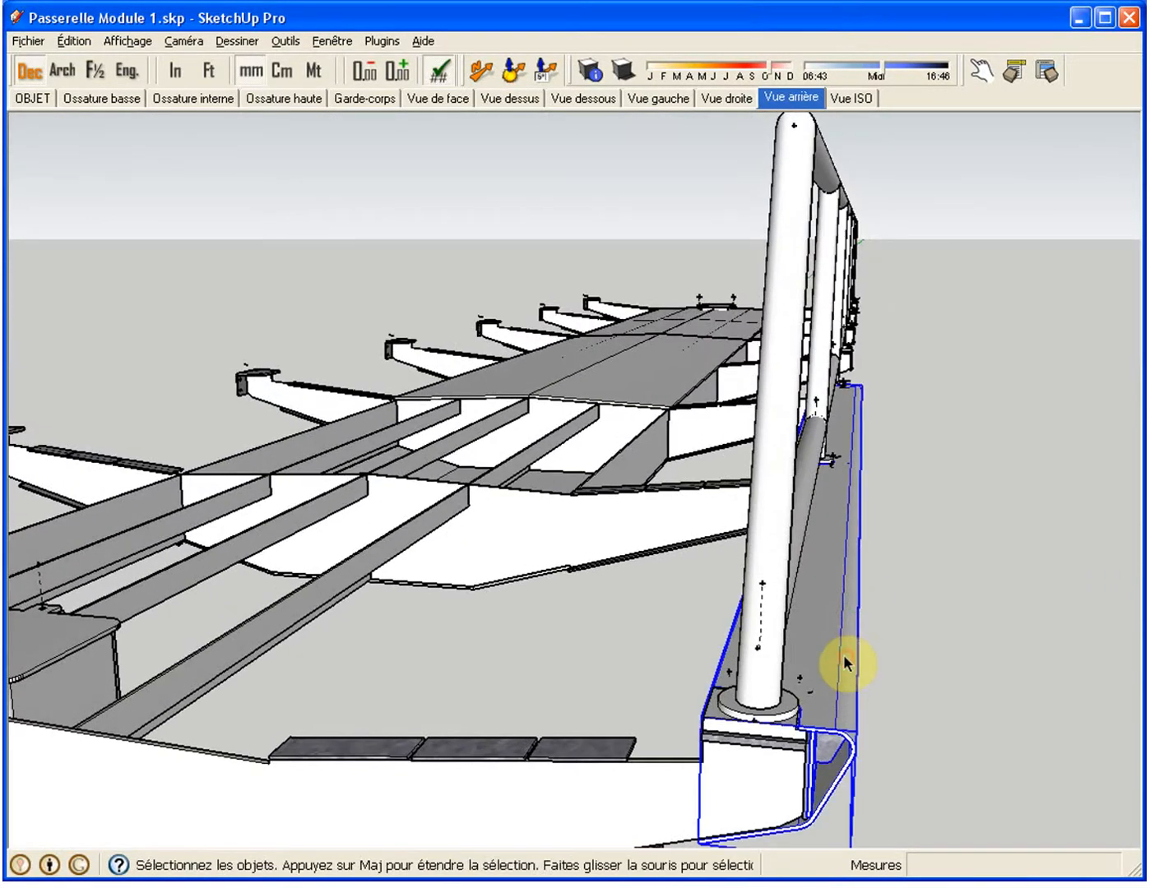
key(m)
click(829, 607)
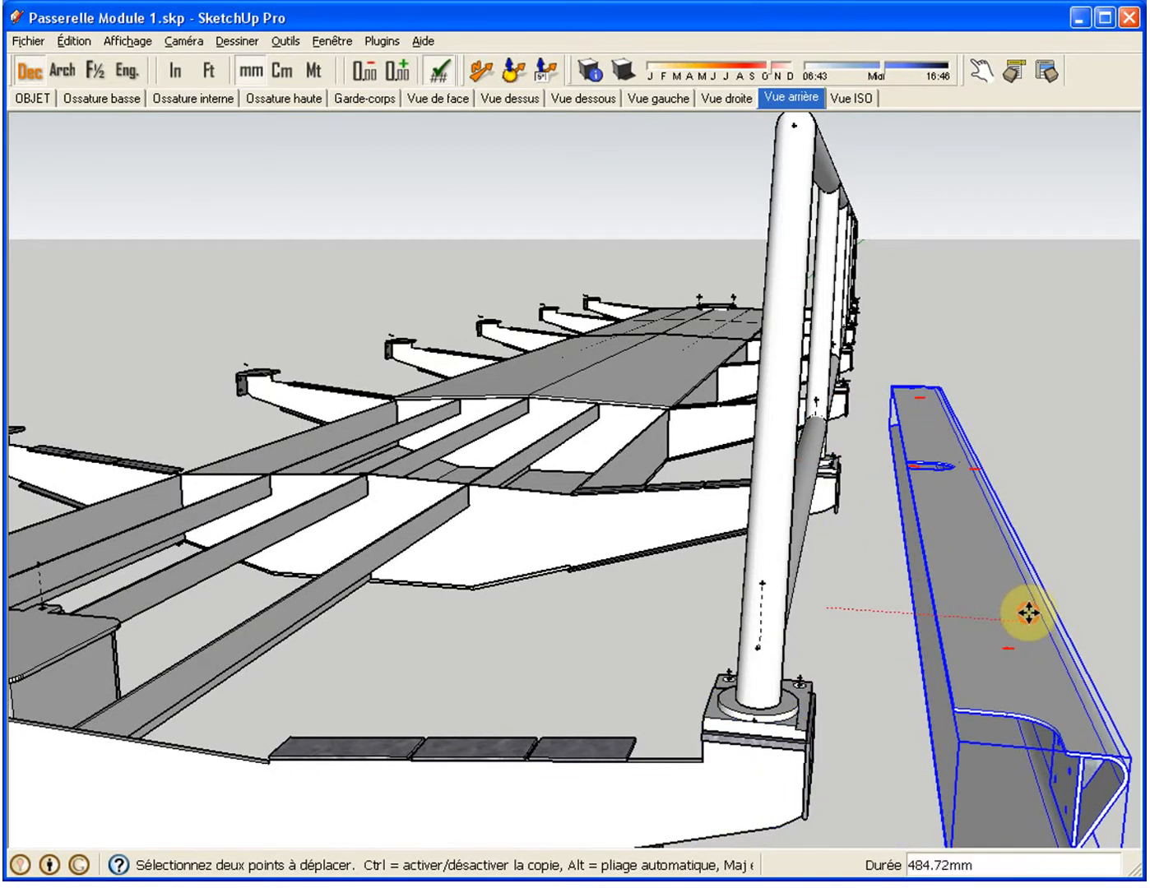
middle_drag(771, 556, 971, 538)
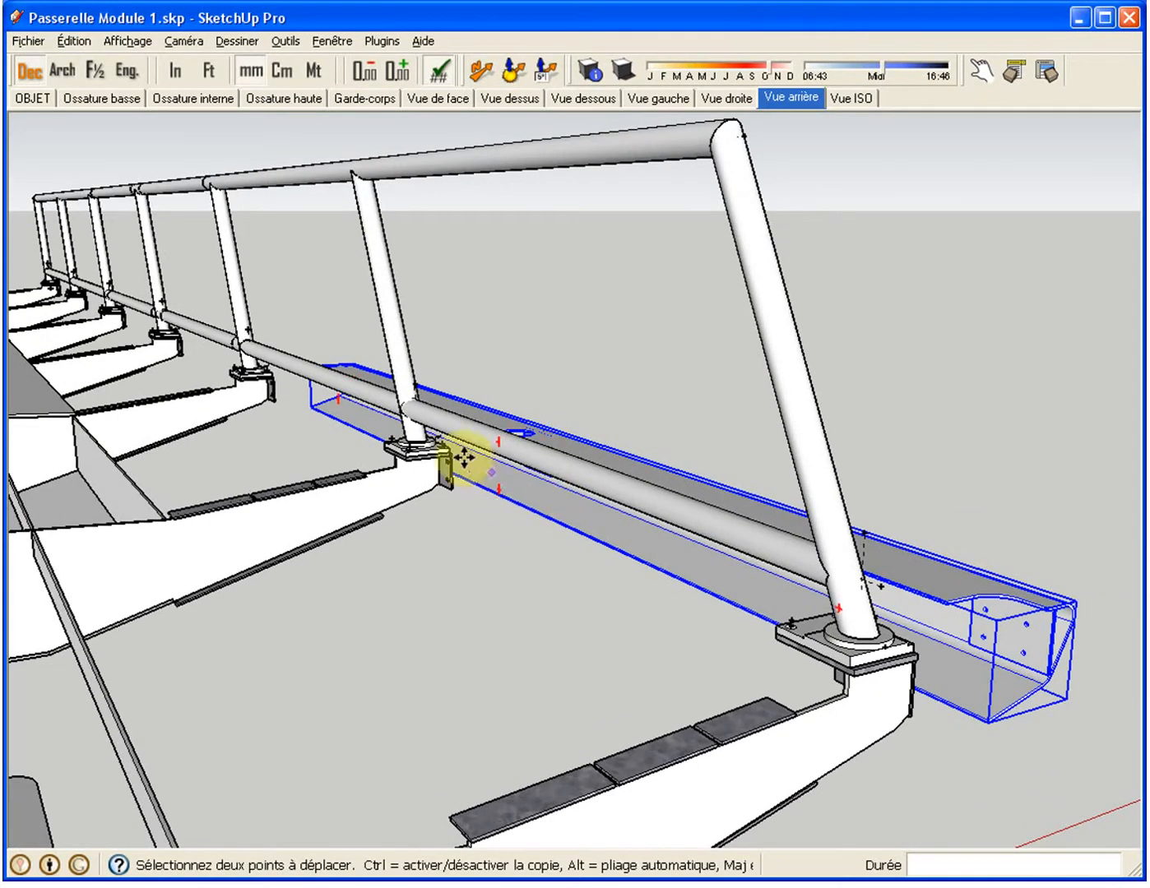
scroll(448, 459, up, 6)
middle_drag(445, 449, 13, 585)
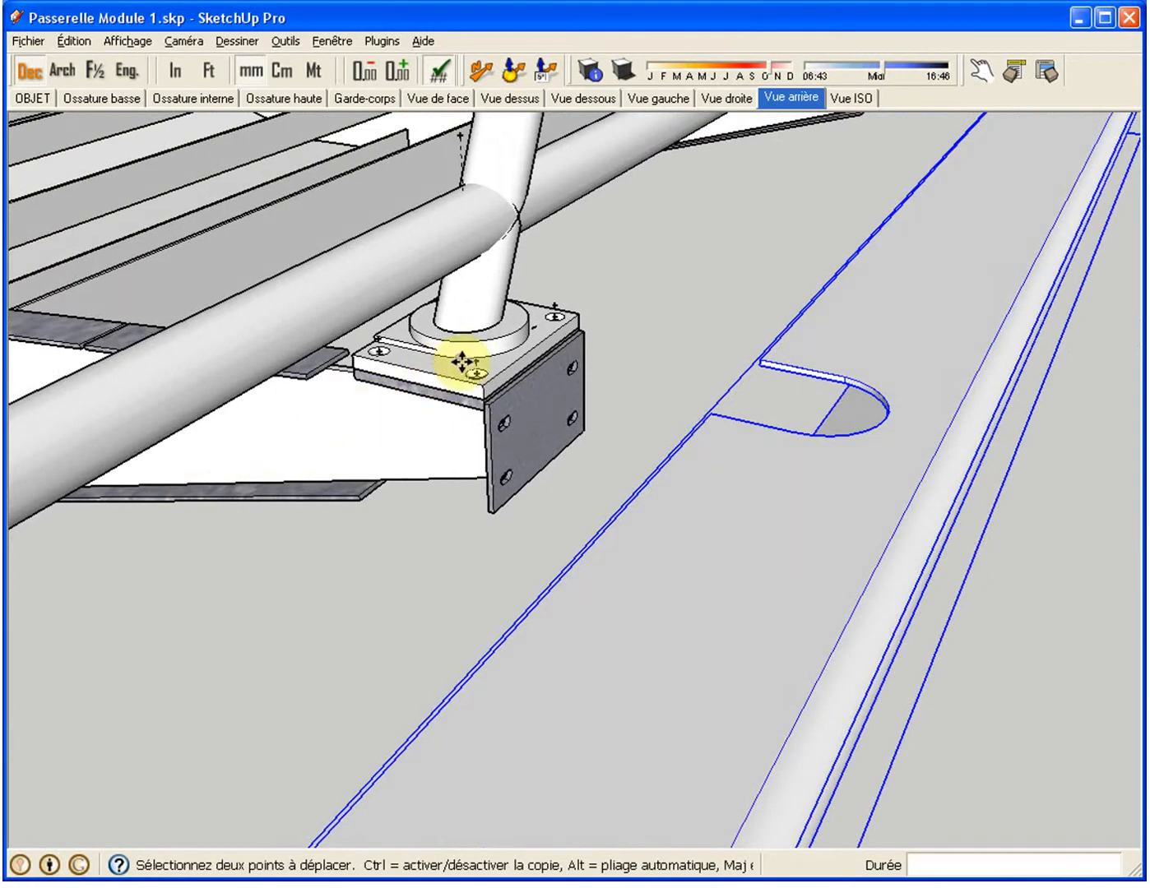
key(space)
- Delete the guardrail with its post base plates to uncover the galvanised bracket on the arm
scroll(484, 355, up, 5)
scroll(482, 358, down, 1)
shift+middle_drag(507, 357, 629, 398)
middle_drag(629, 398, 537, 316)
scroll(537, 314, up, 1)
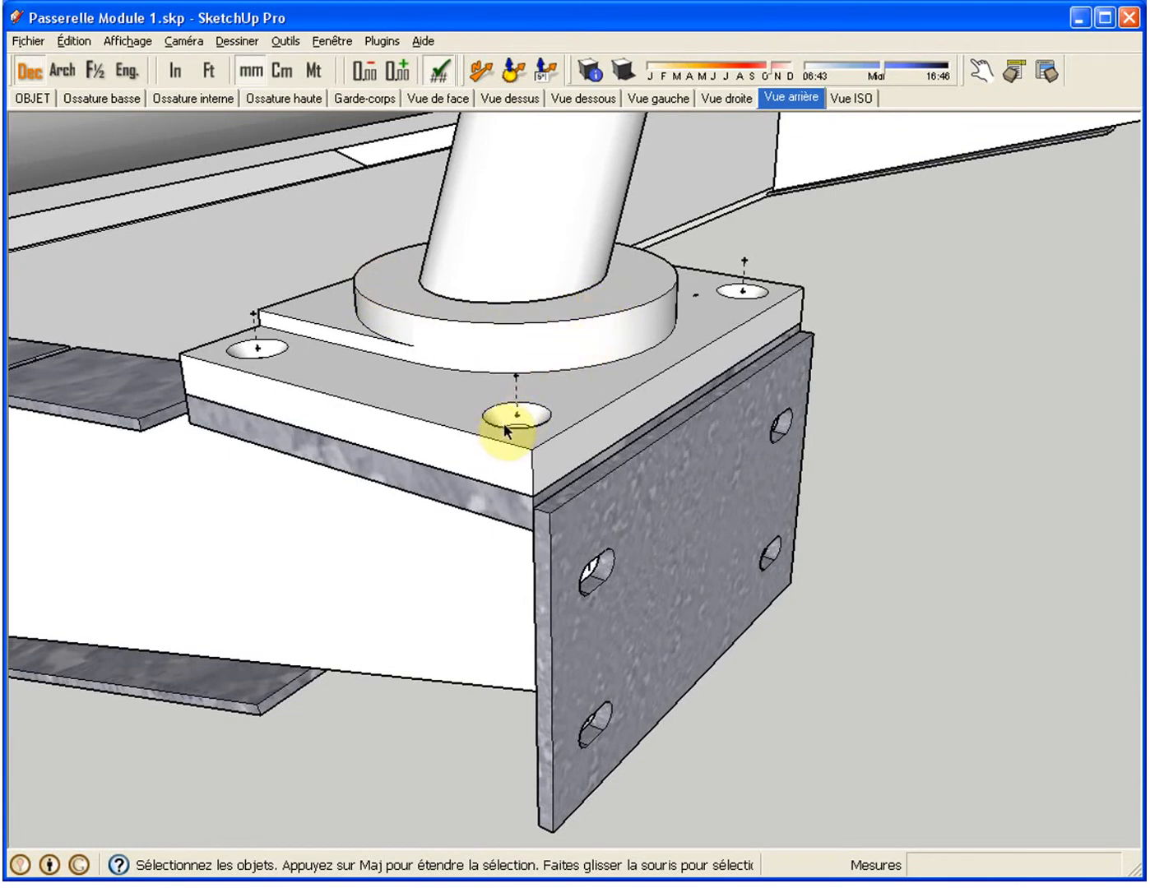
middle_drag(521, 438, 1054, 323)
click(742, 293)
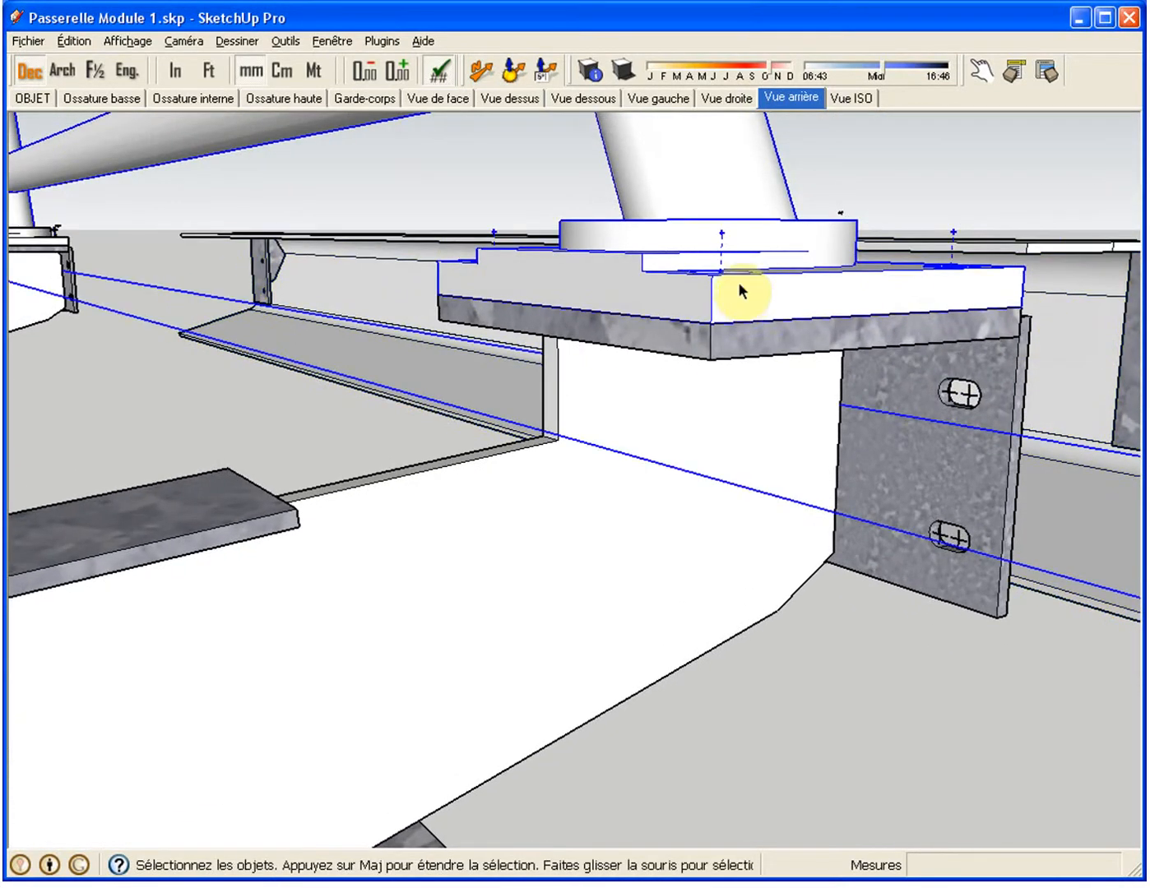
key(Delete)
- Examine the bare bracket's bolt holes and slots against the matching mounting plate on the detached edge beam
middle_drag(742, 288, 767, 565)
scroll(812, 263, down, 3)
middle_drag(826, 352, 298, 157)
scroll(805, 378, up, 2)
middle_drag(804, 379, 886, 370)
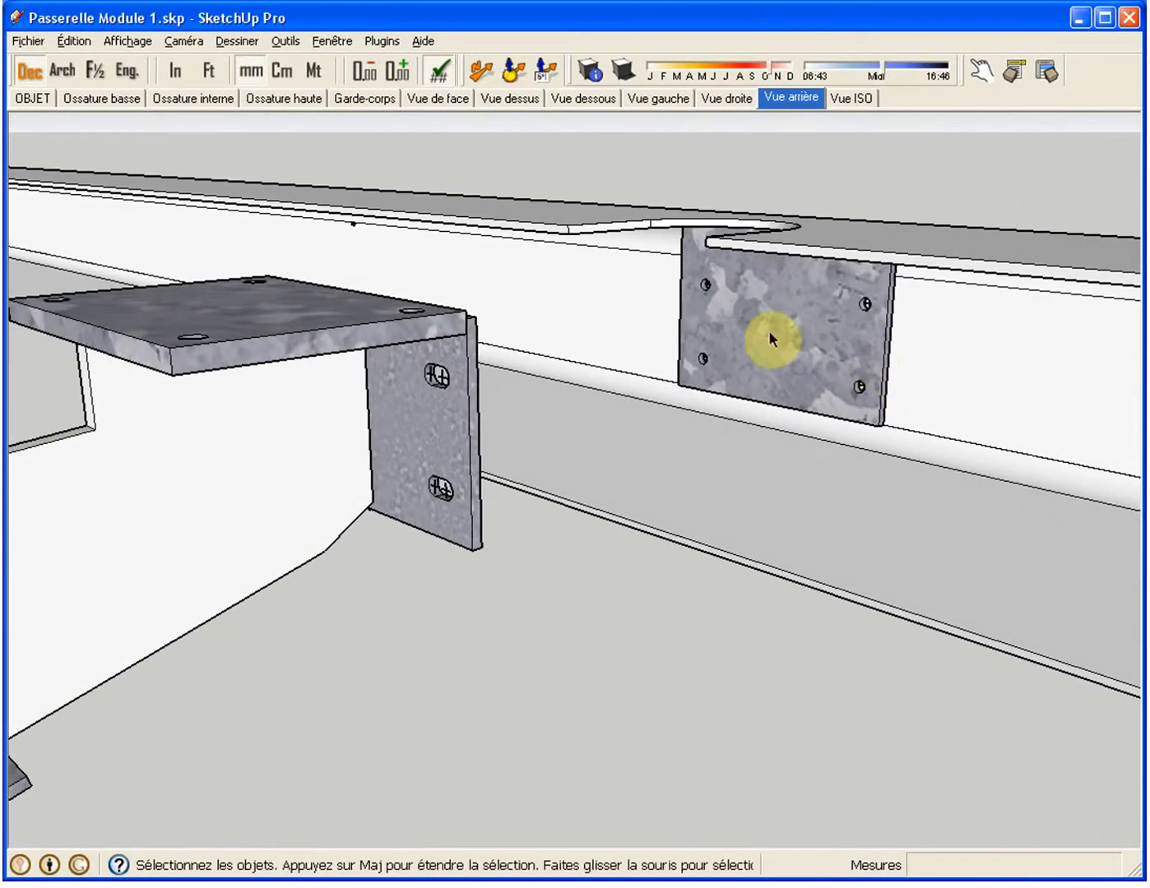
scroll(747, 334, down, 4)
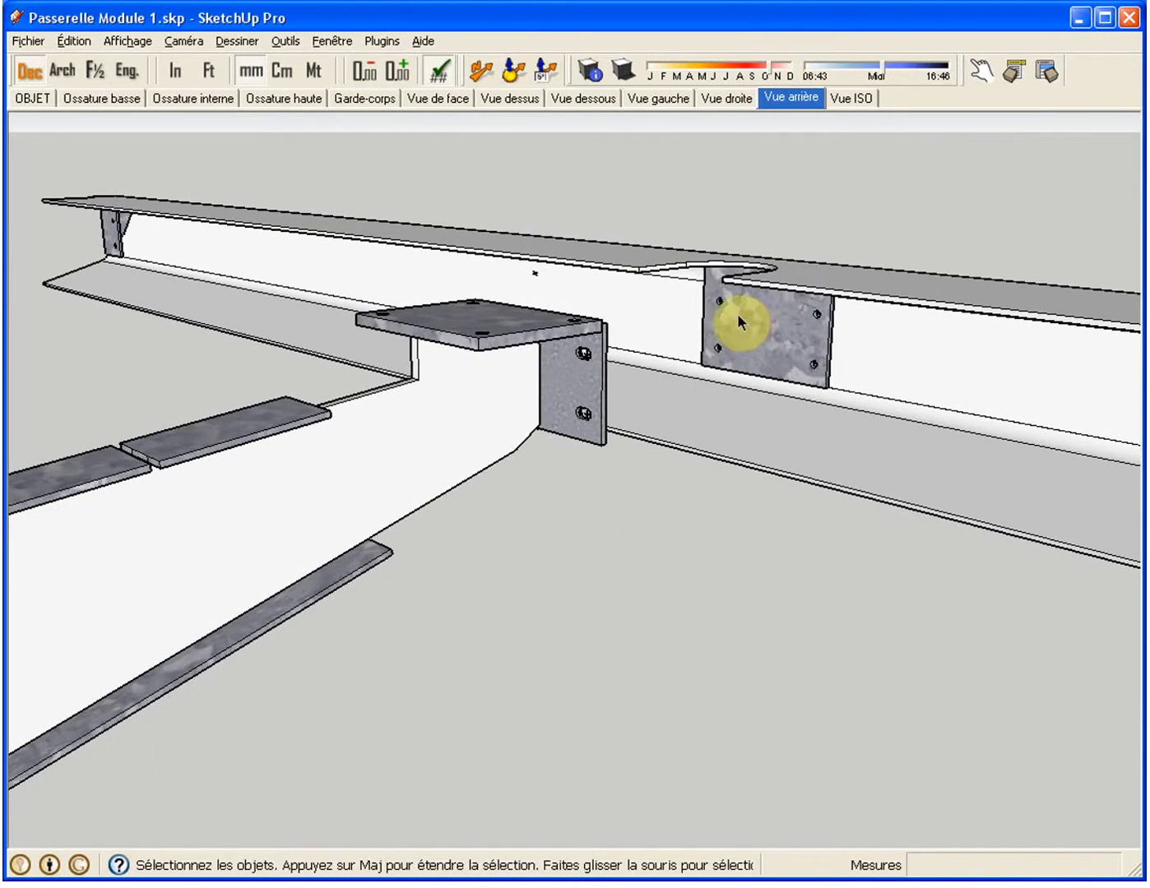
middle_drag(752, 326, 715, 436)
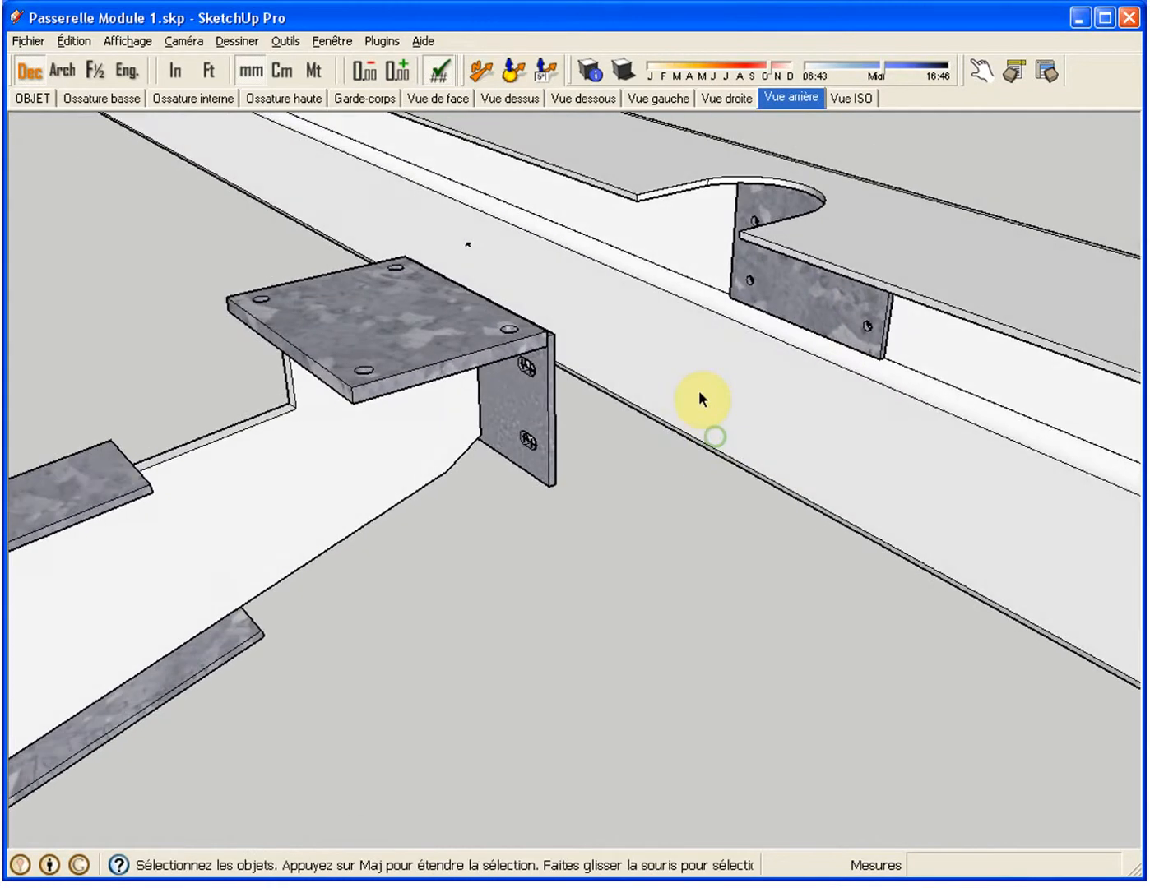
scroll(698, 391, down, 2)
middle_drag(696, 384, 809, 458)
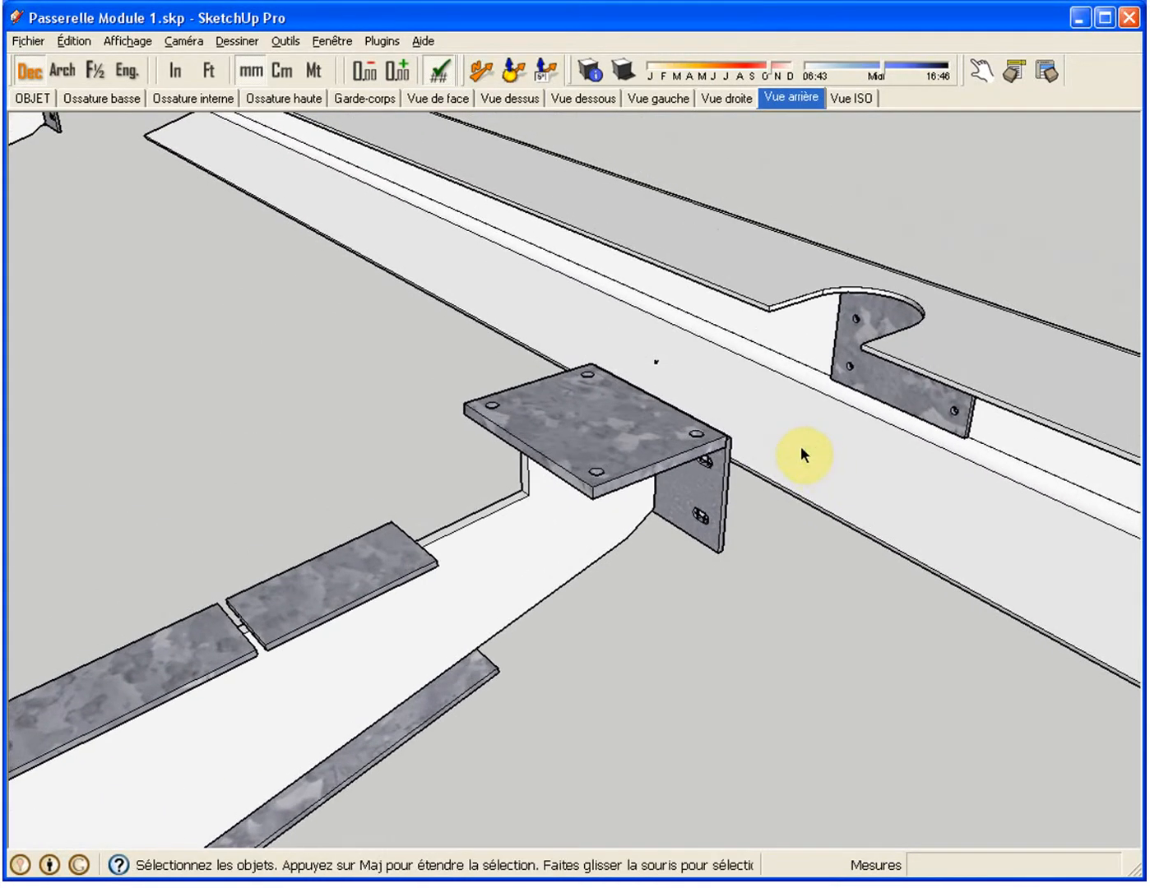
- Undo the guardrail deletion and the edge beam move
key(ctrl+z)
key(ctrl+z)
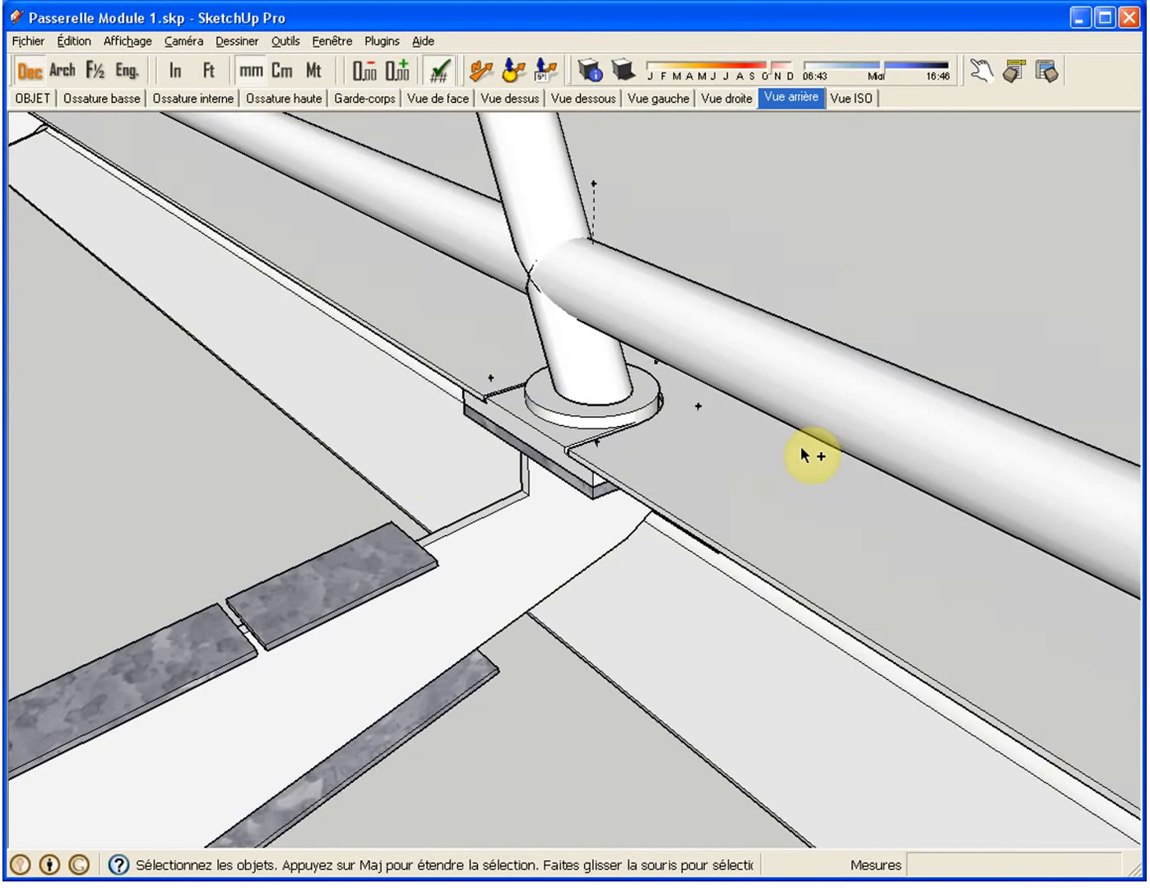
- Measure the long edge of a guardrail post's base plate from corner to corner
scroll(624, 456, down, 2)
scroll(622, 453, up, 3)
middle_drag(623, 454, 919, 470)
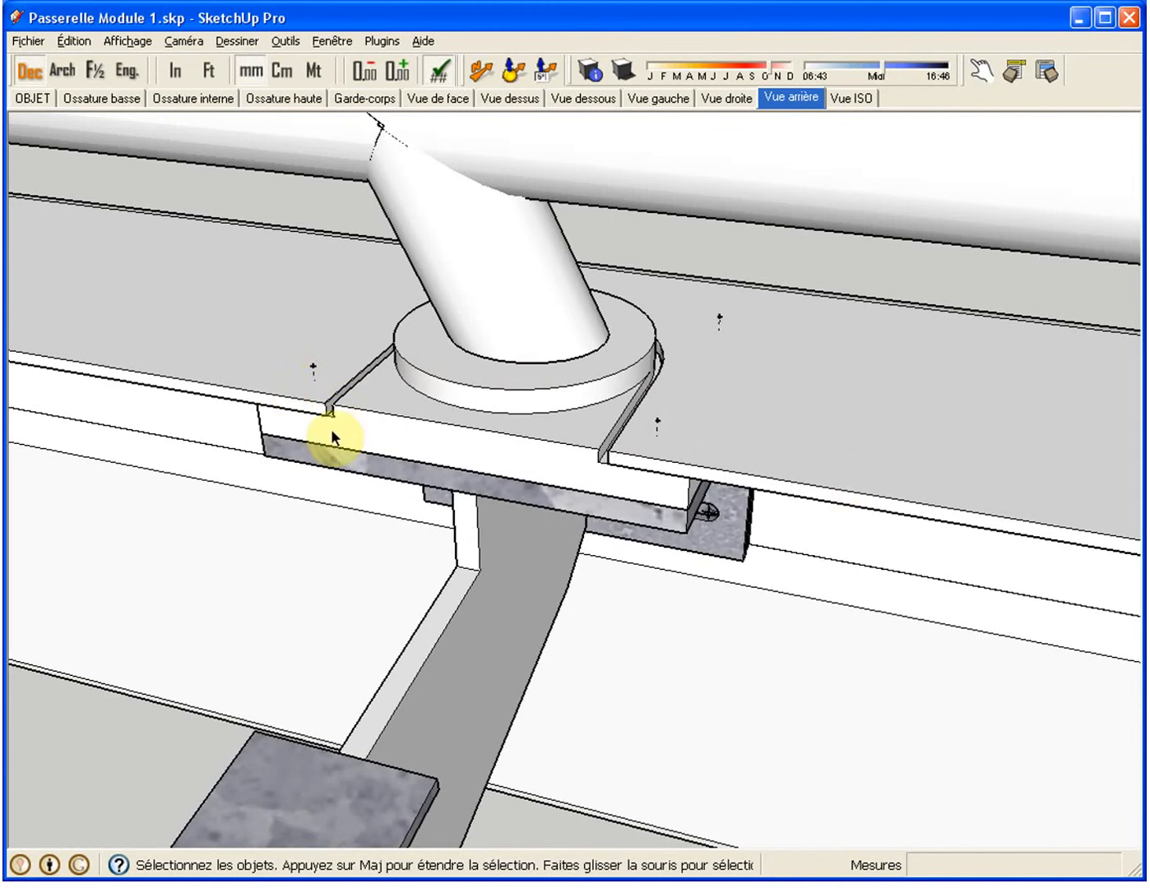
middle_drag(630, 439, 610, 630)
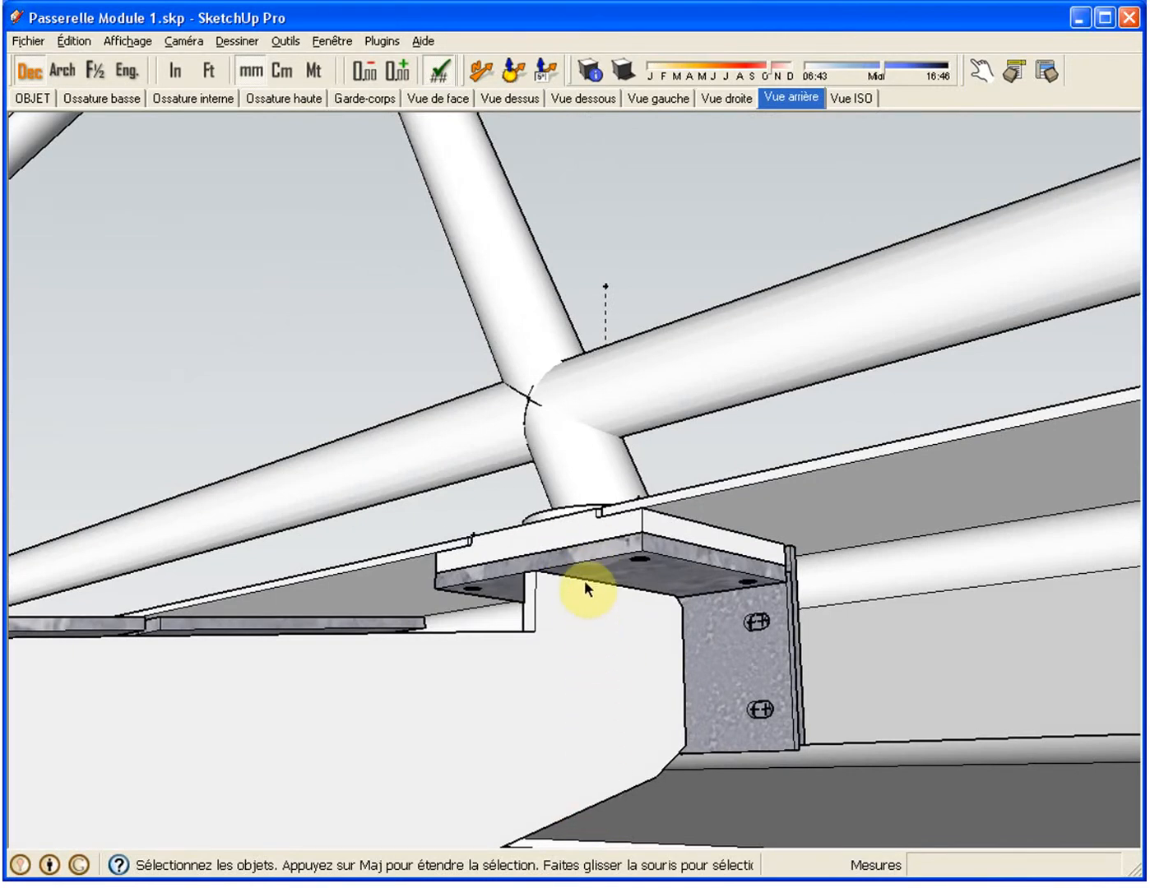
middle_drag(579, 585, 913, 593)
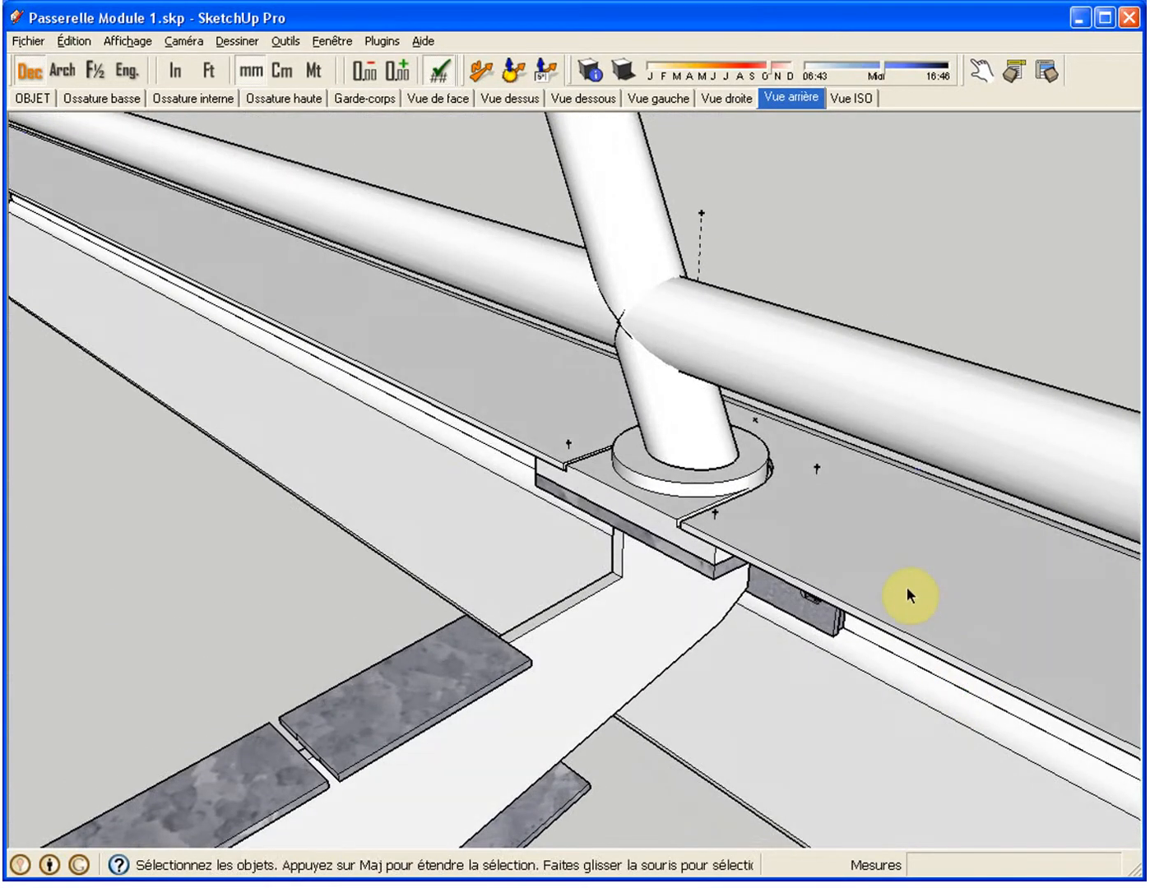
scroll(906, 588, down, 3)
scroll(706, 532, up, 5)
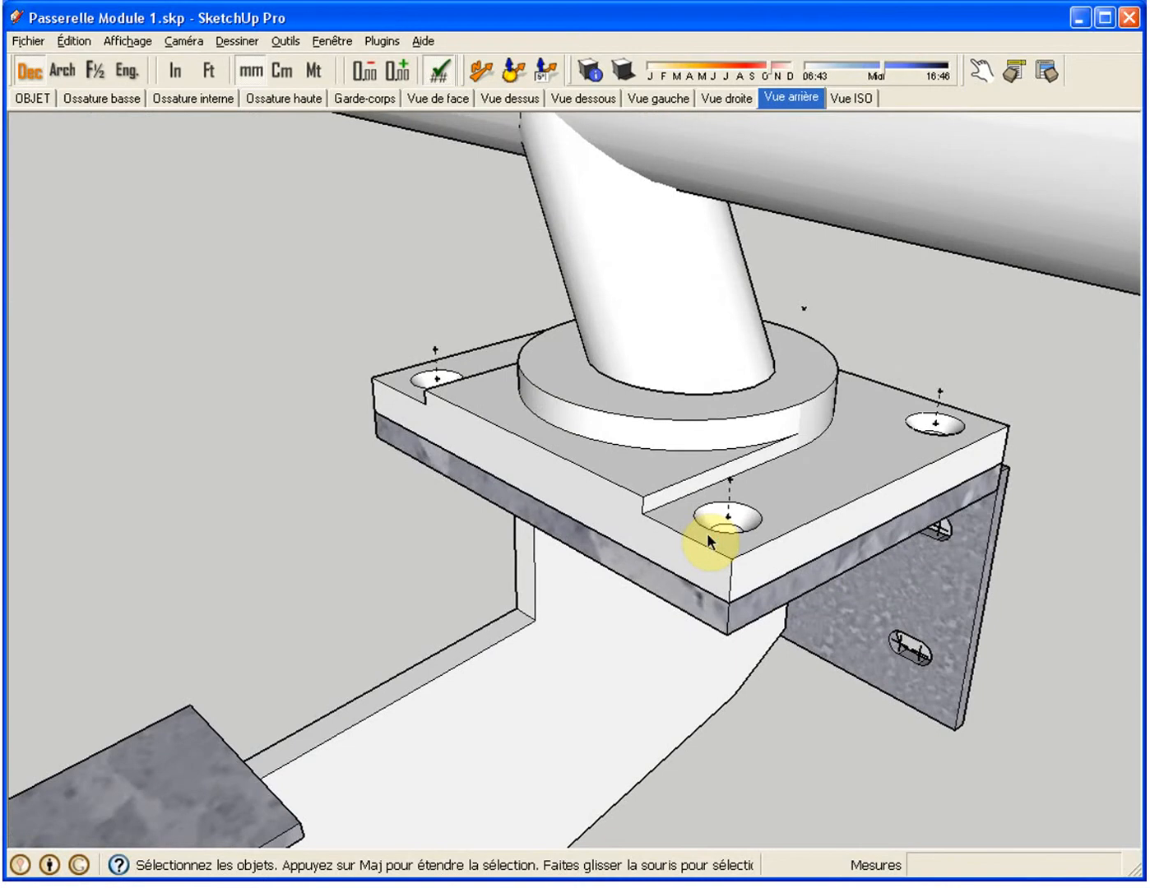
key(t)
click(731, 559)
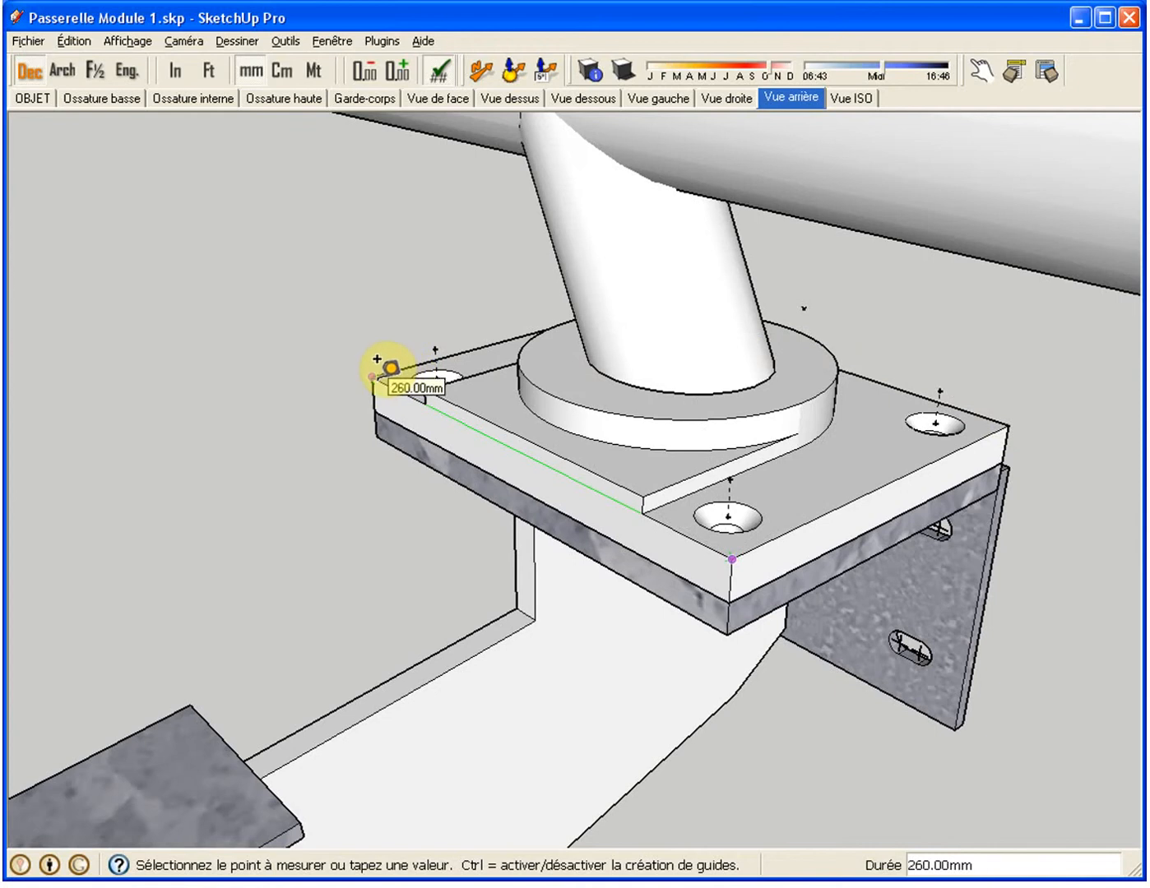
scroll(377, 359, down, 4)
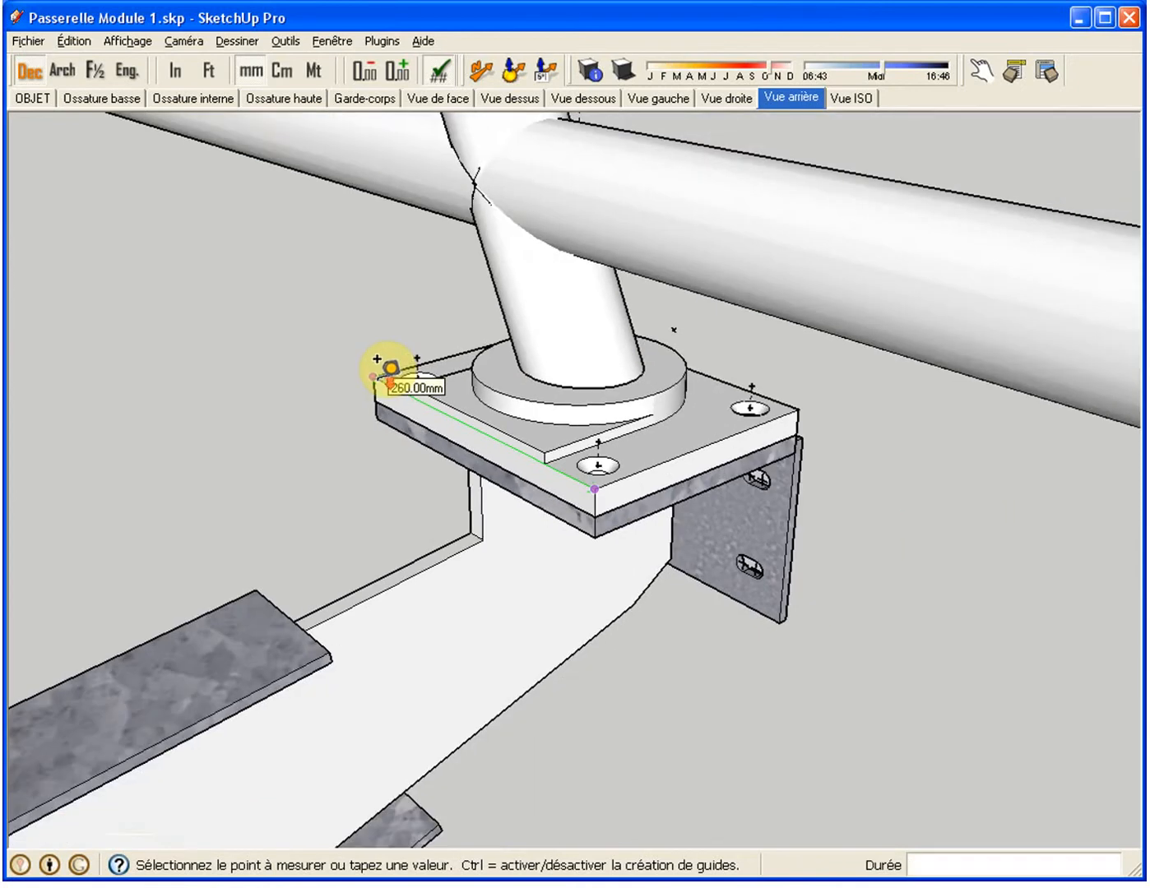
middle_drag(534, 414, 540, 508)
scroll(514, 413, up, 5)
key(space)
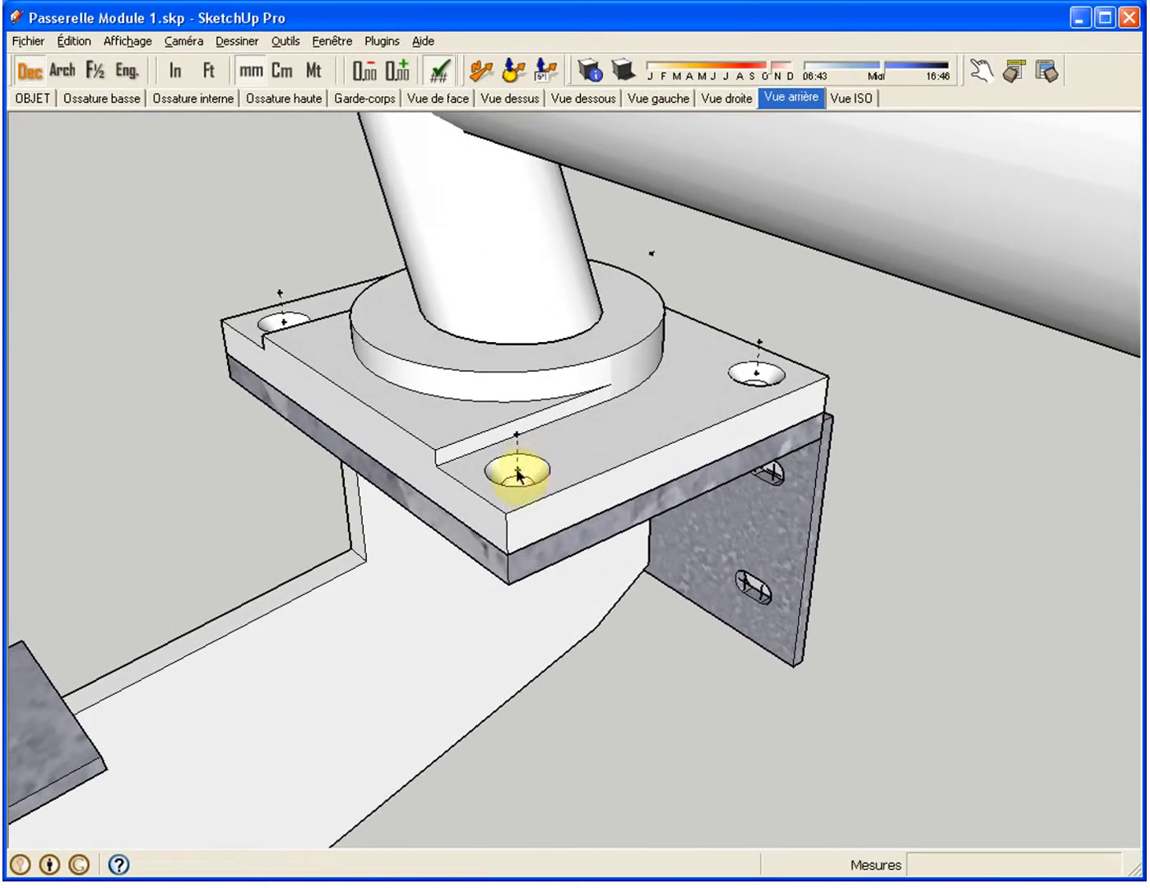
- Measure from one base plate bolt hole's axis to the neighbouring hole's axis and to the midpoint between them
key(t)
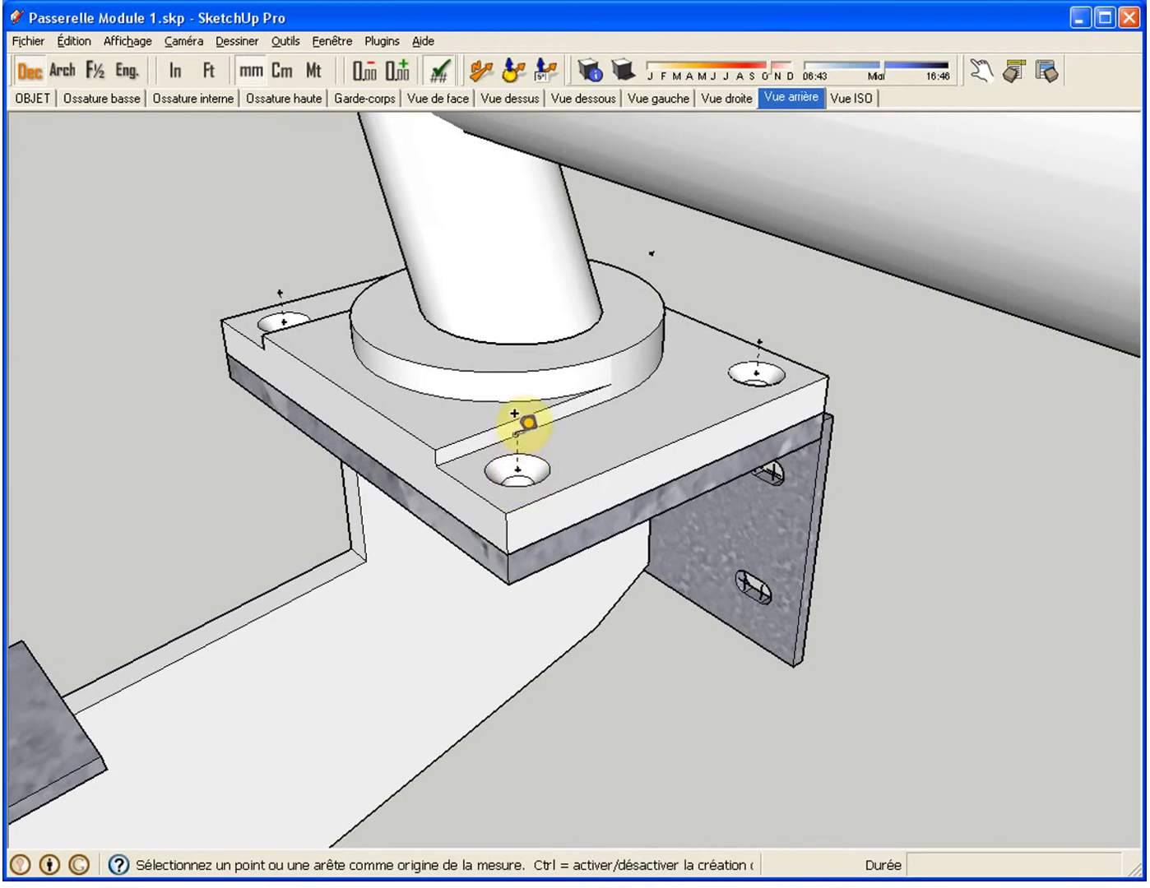
click(527, 423)
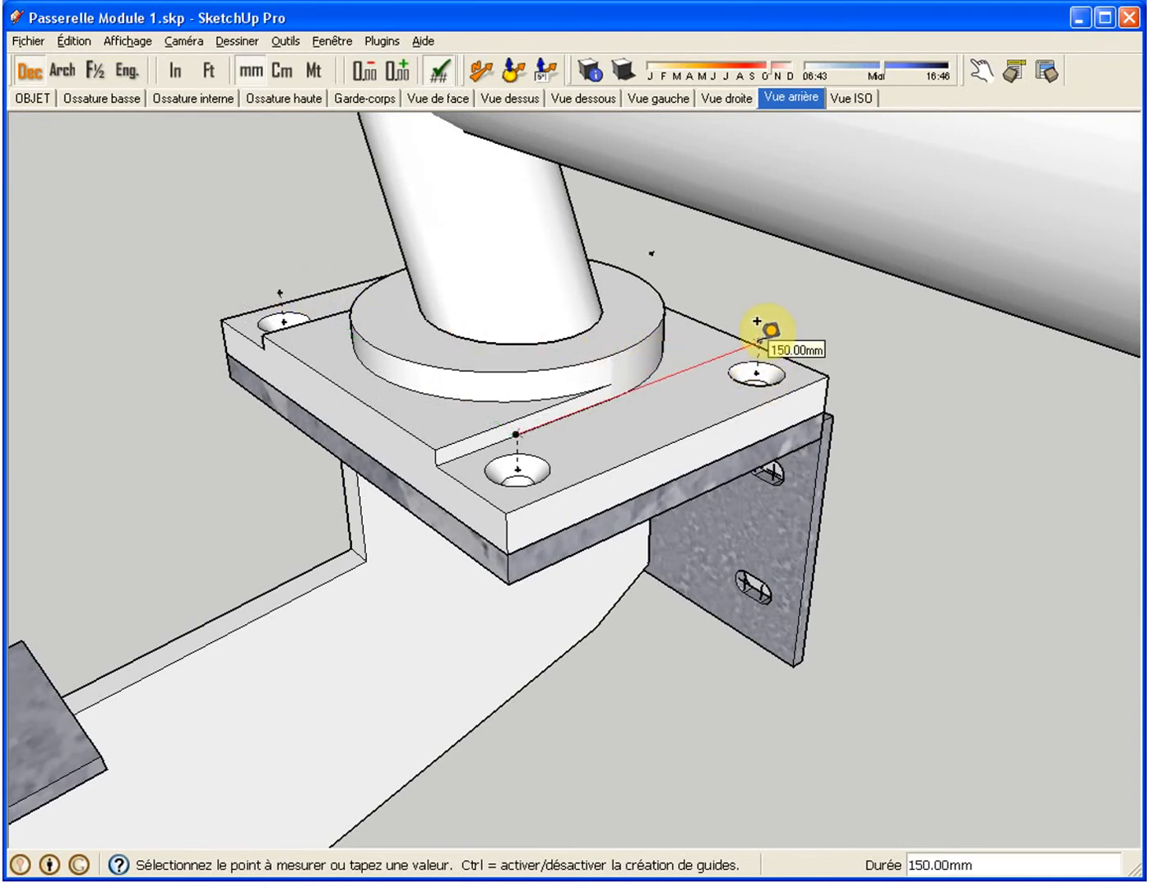
middle_drag(679, 285, 239, 37)
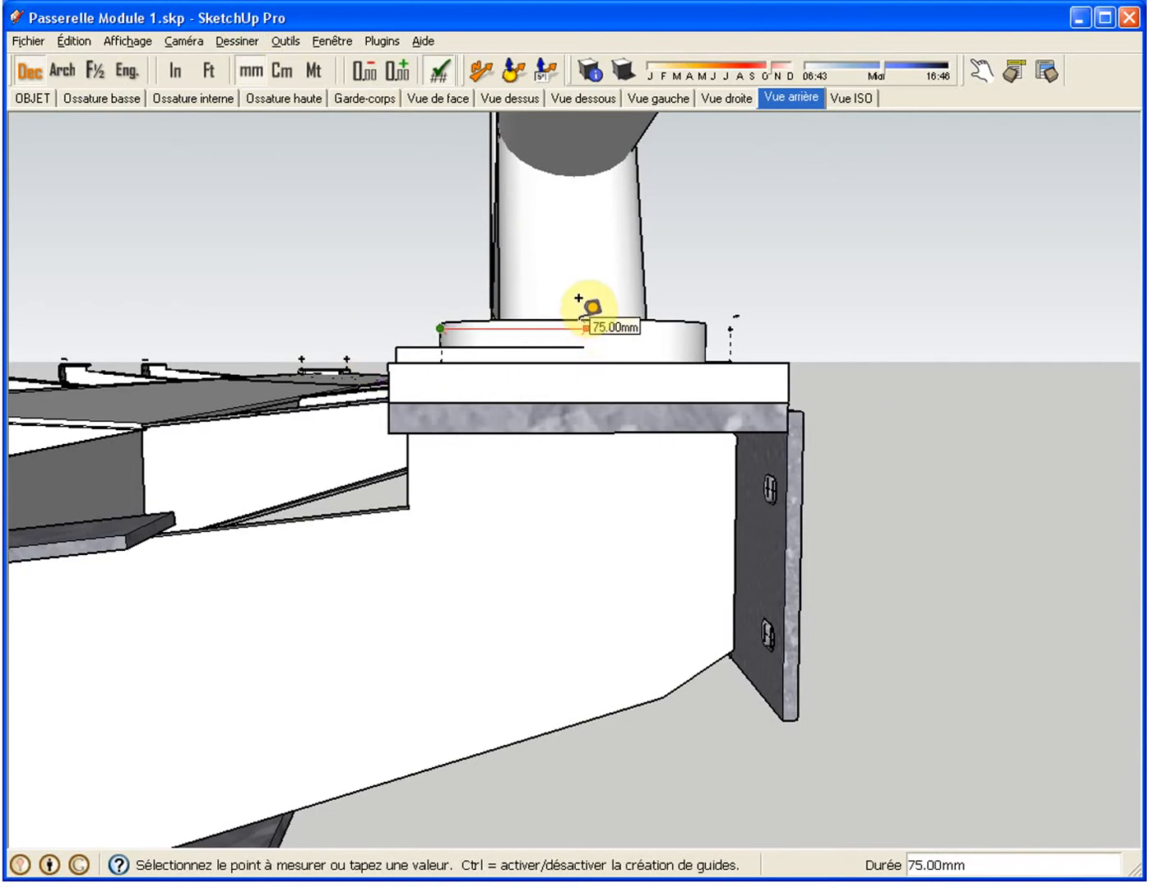
key(space)
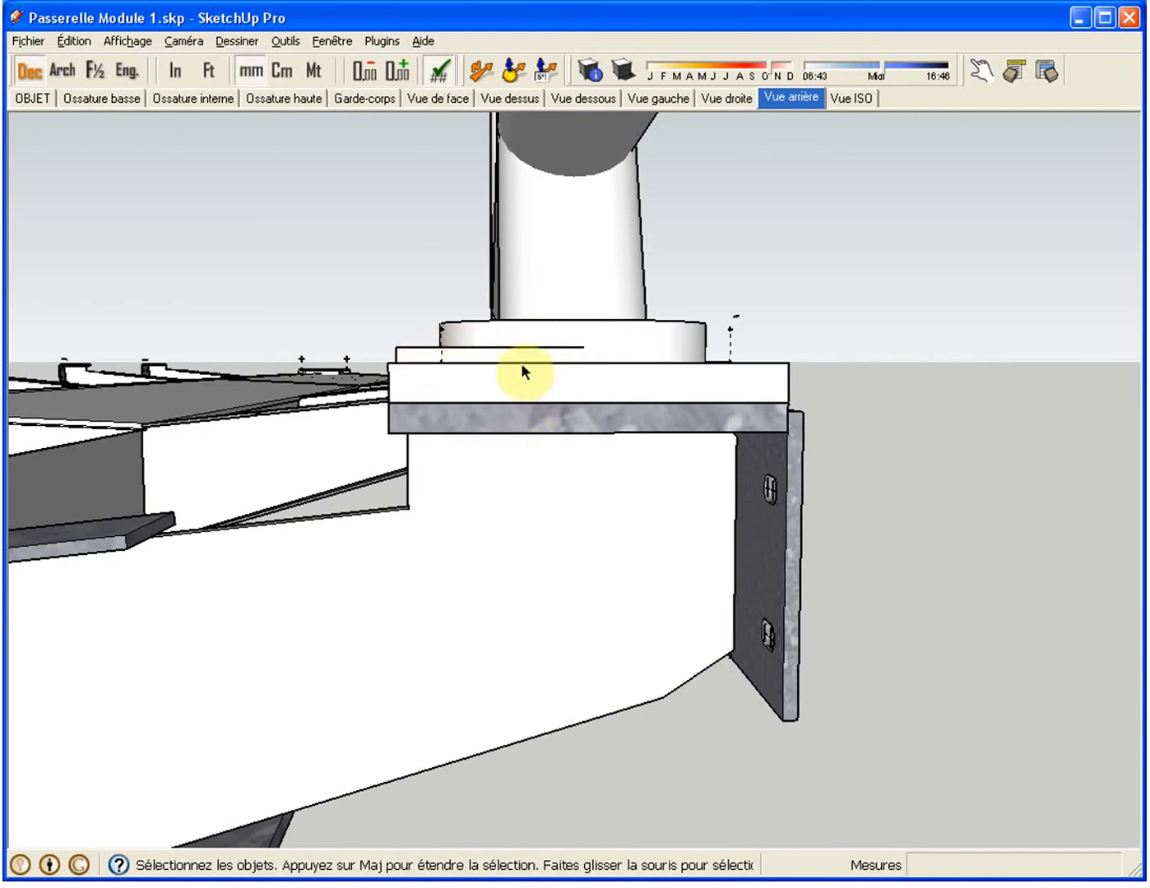
middle_drag(555, 431, 847, 436)
middle_drag(687, 411, 606, 393)
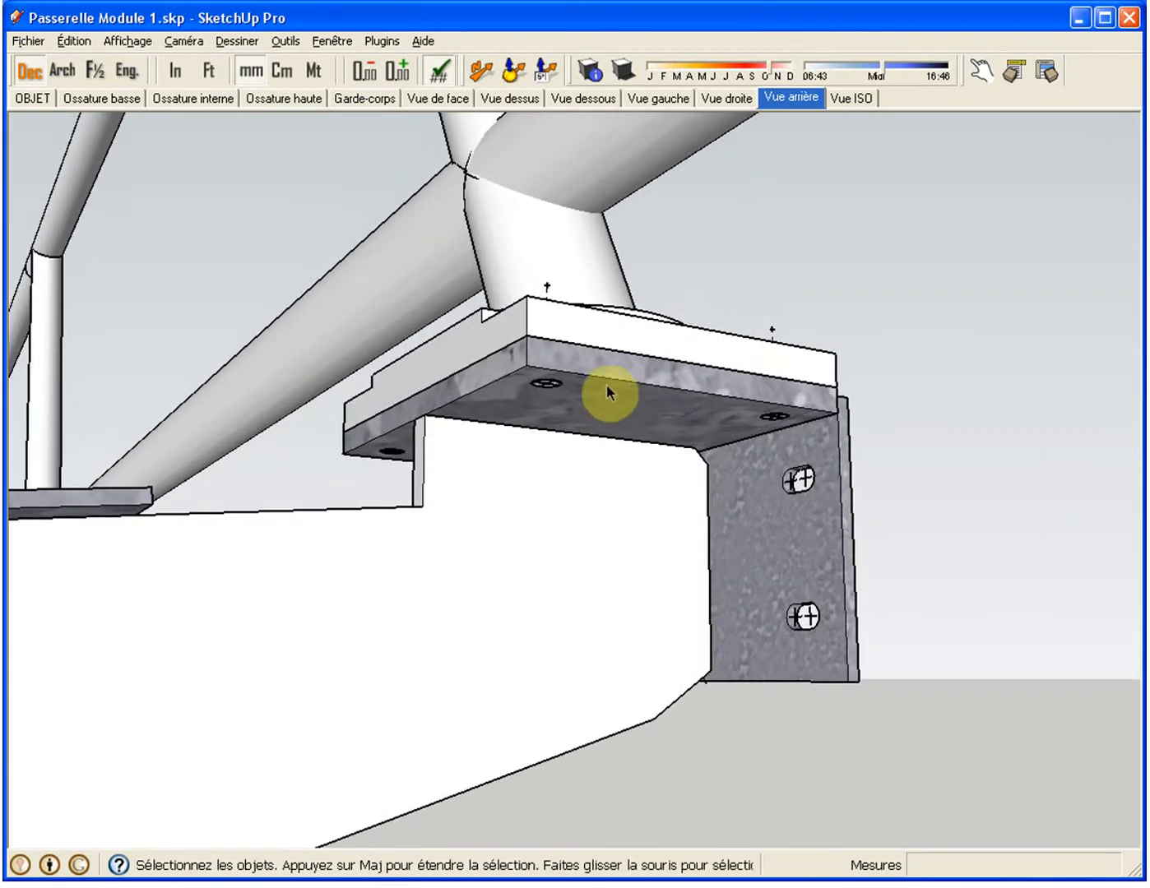
middle_drag(547, 469, 582, 380)
click(584, 325)
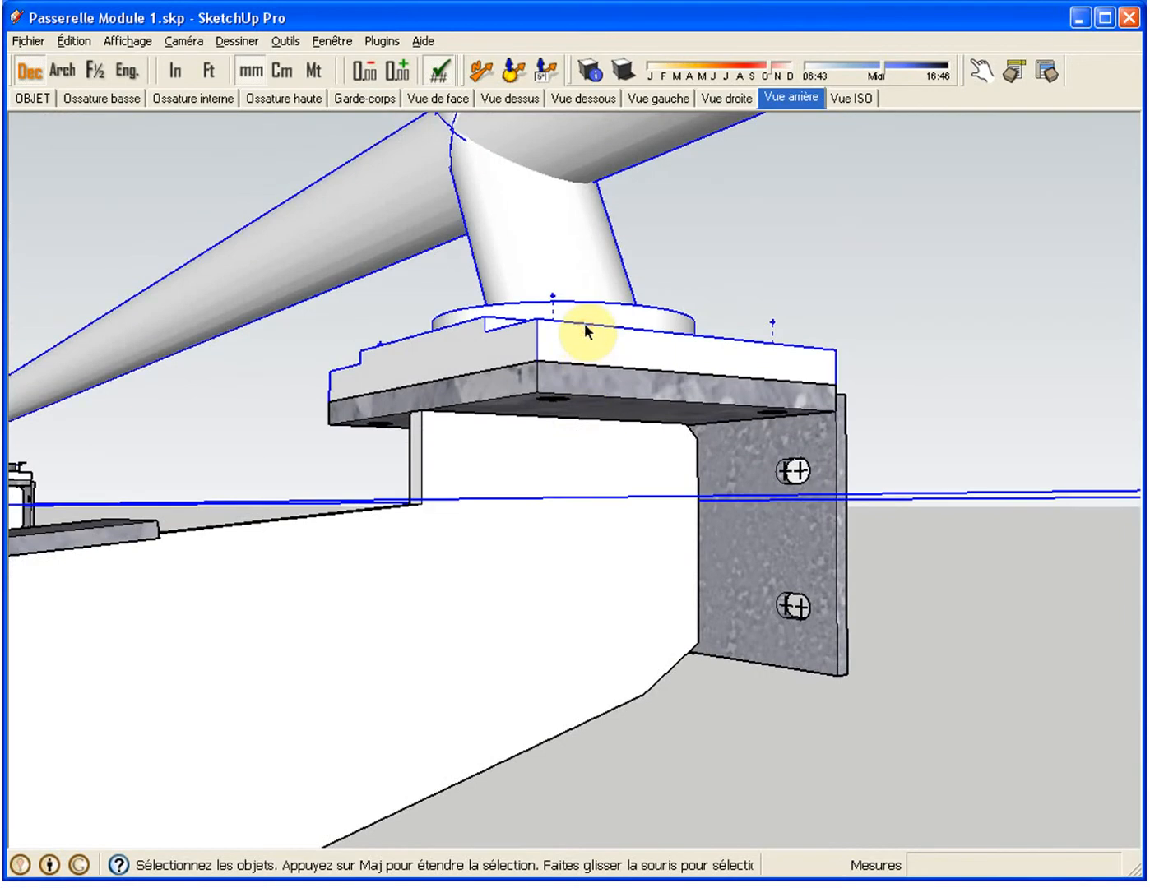
key(m)
click(565, 339)
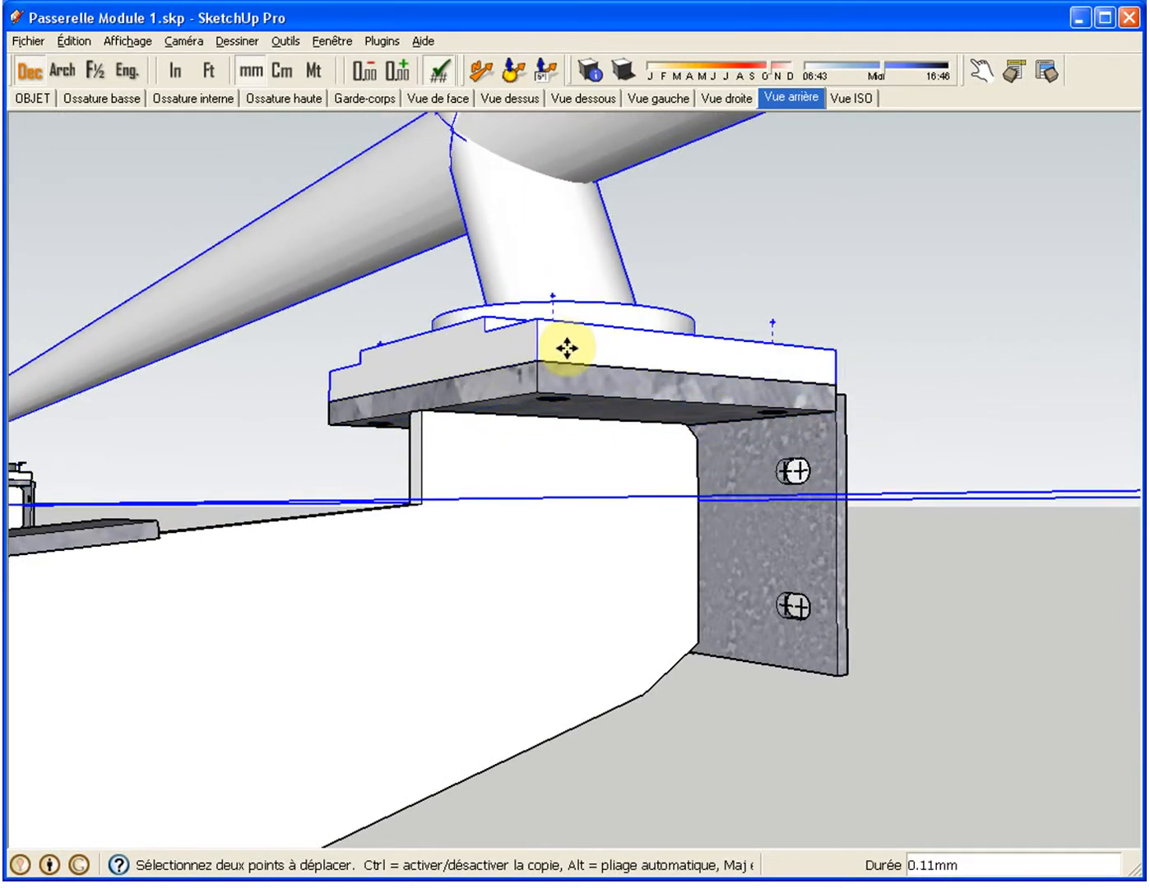
key(space)
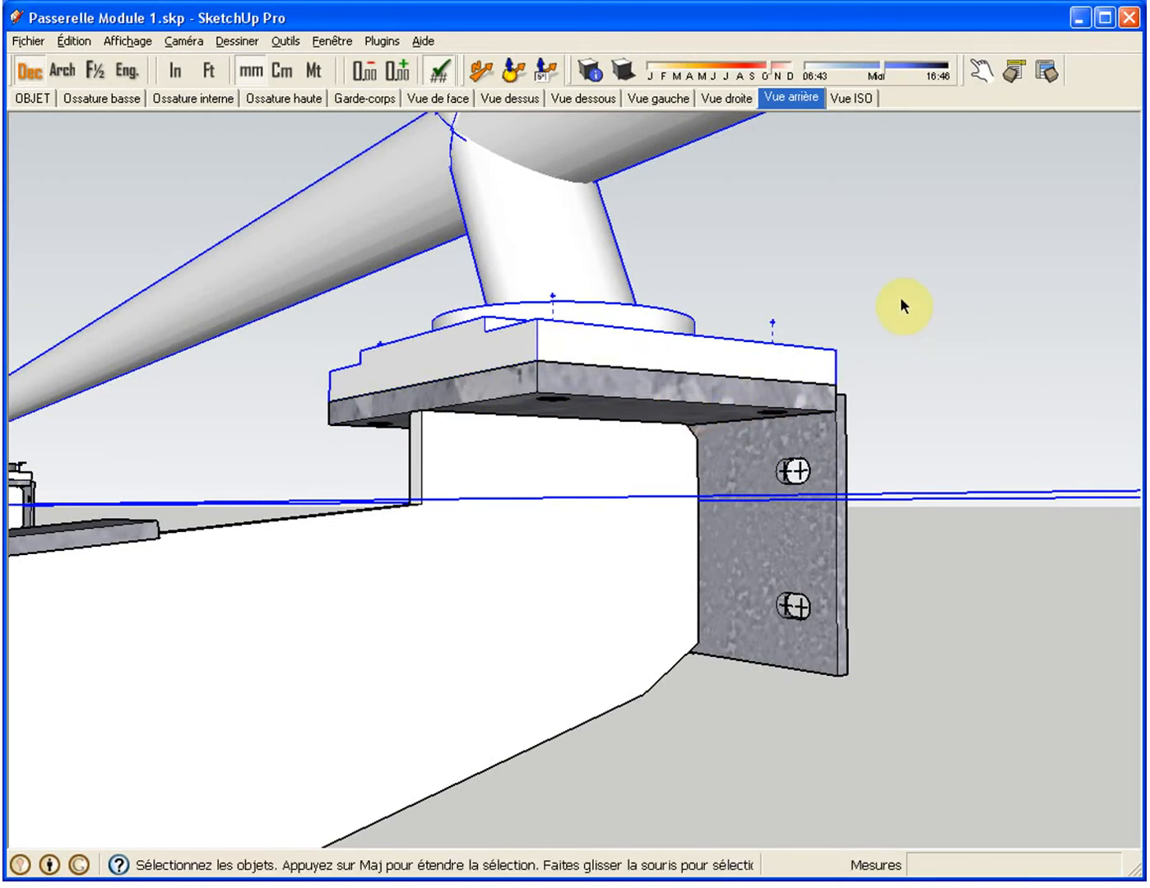
- Examine how the guardrail base plates, arm brackets and edge beam fit together from both sides of the walkway
middle_drag(881, 308, 869, 558)
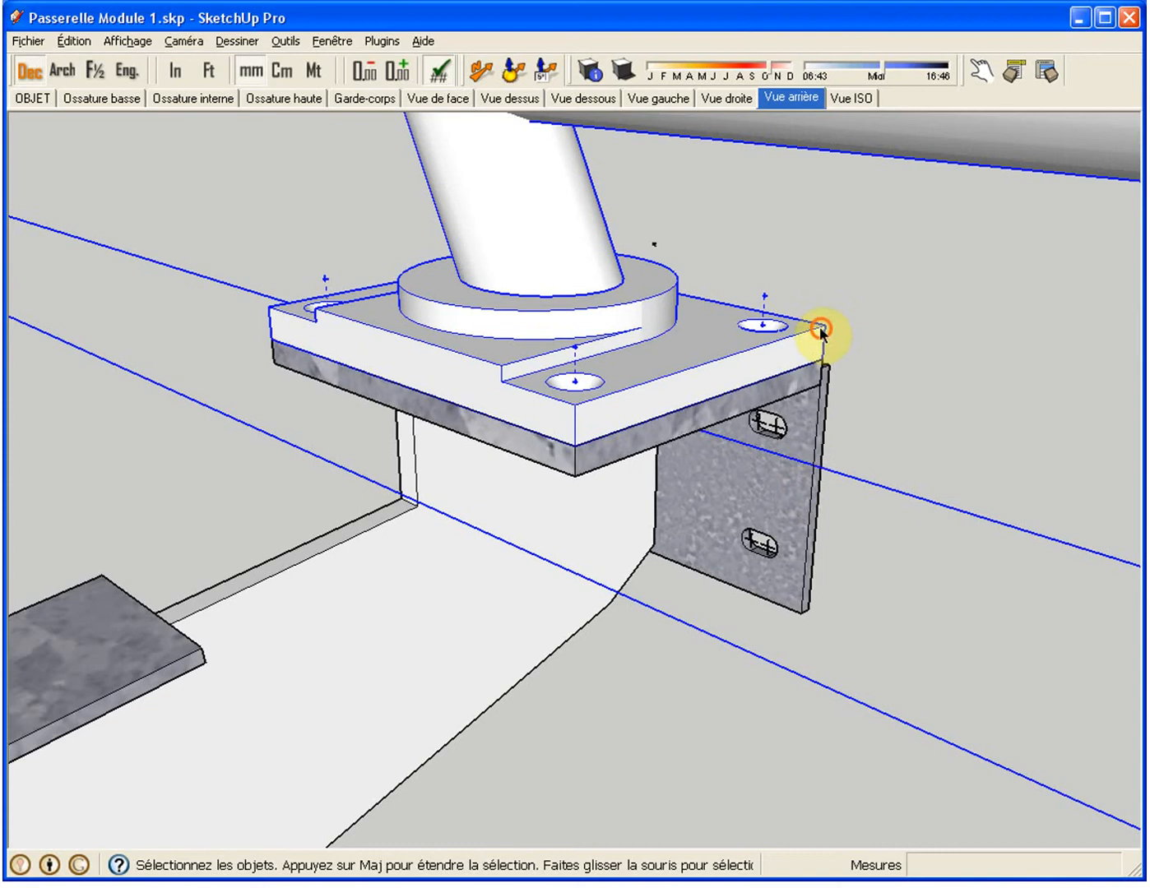
scroll(832, 329, down, 4)
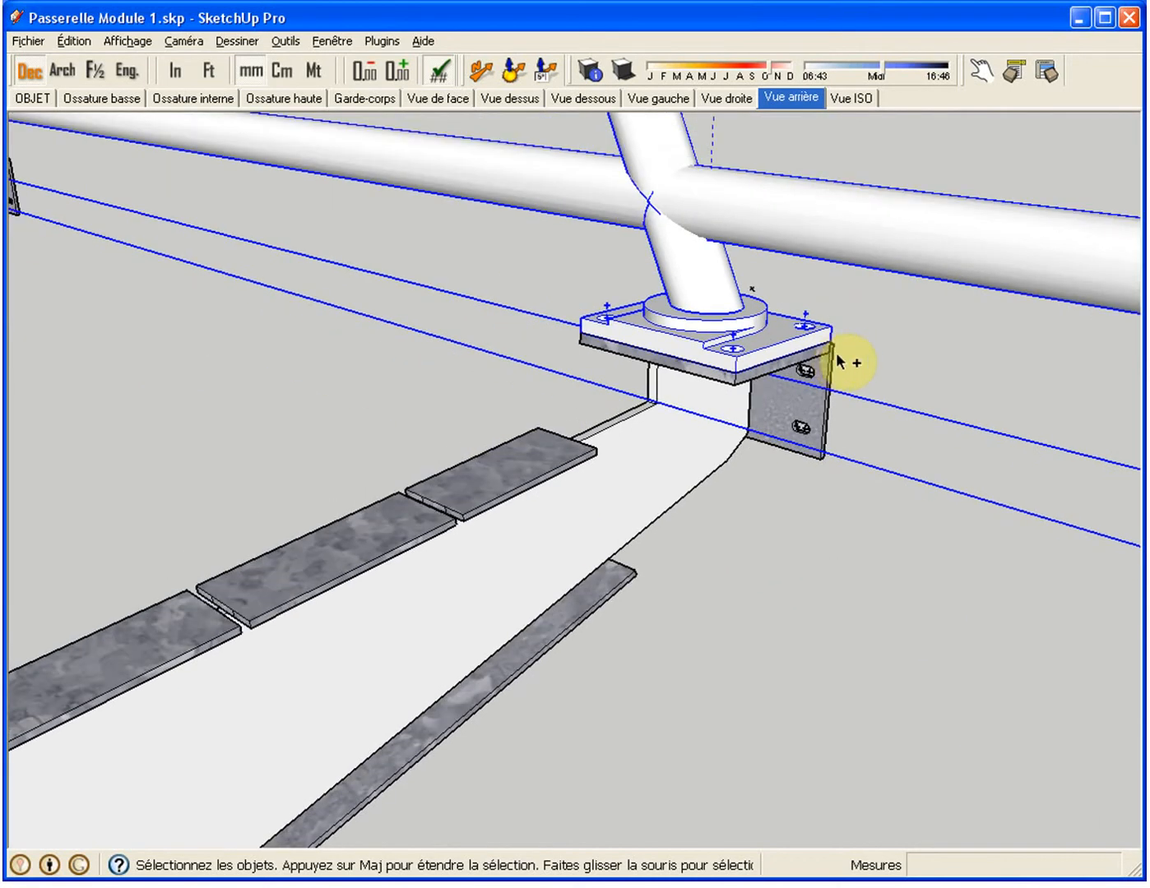
scroll(839, 355, up, 2)
mouse_move(872, 367)
middle_down()
mouse_move(826, 359)
mouse_move(346, 417)
mouse_move(6, 352)
middle_up()
scroll(489, 417, down, 5)
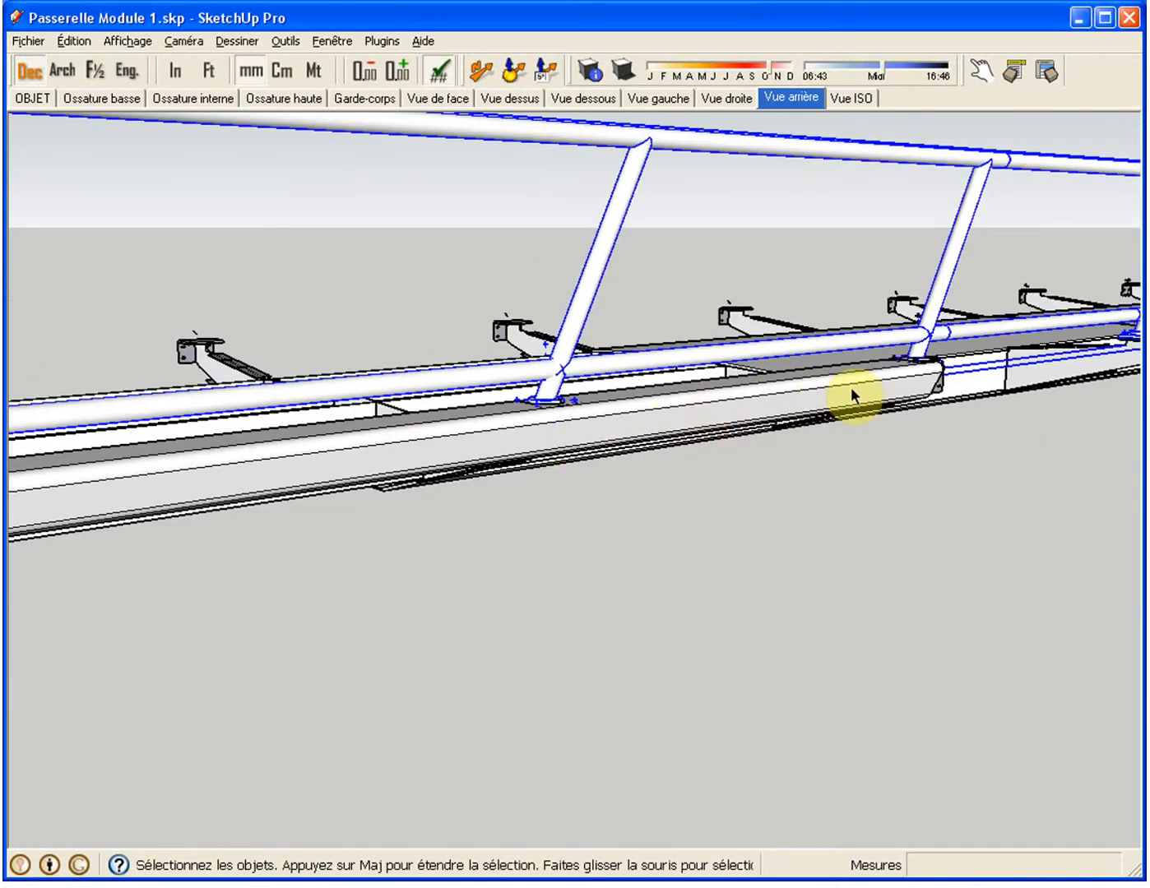
mouse_move(595, 441)
middle_down()
mouse_move(806, 406)
mouse_move(579, 417)
mouse_move(605, 444)
mouse_move(895, 495)
mouse_move(1020, 484)
mouse_move(1039, 463)
mouse_move(996, 443)
middle_up()
scroll(579, 423, down, 2)
scroll(589, 411, up, 1)
scroll(613, 327, up, 3)
middle_drag(558, 329, 694, 385)
scroll(766, 420, up, 5)
scroll(772, 439, down, 2)
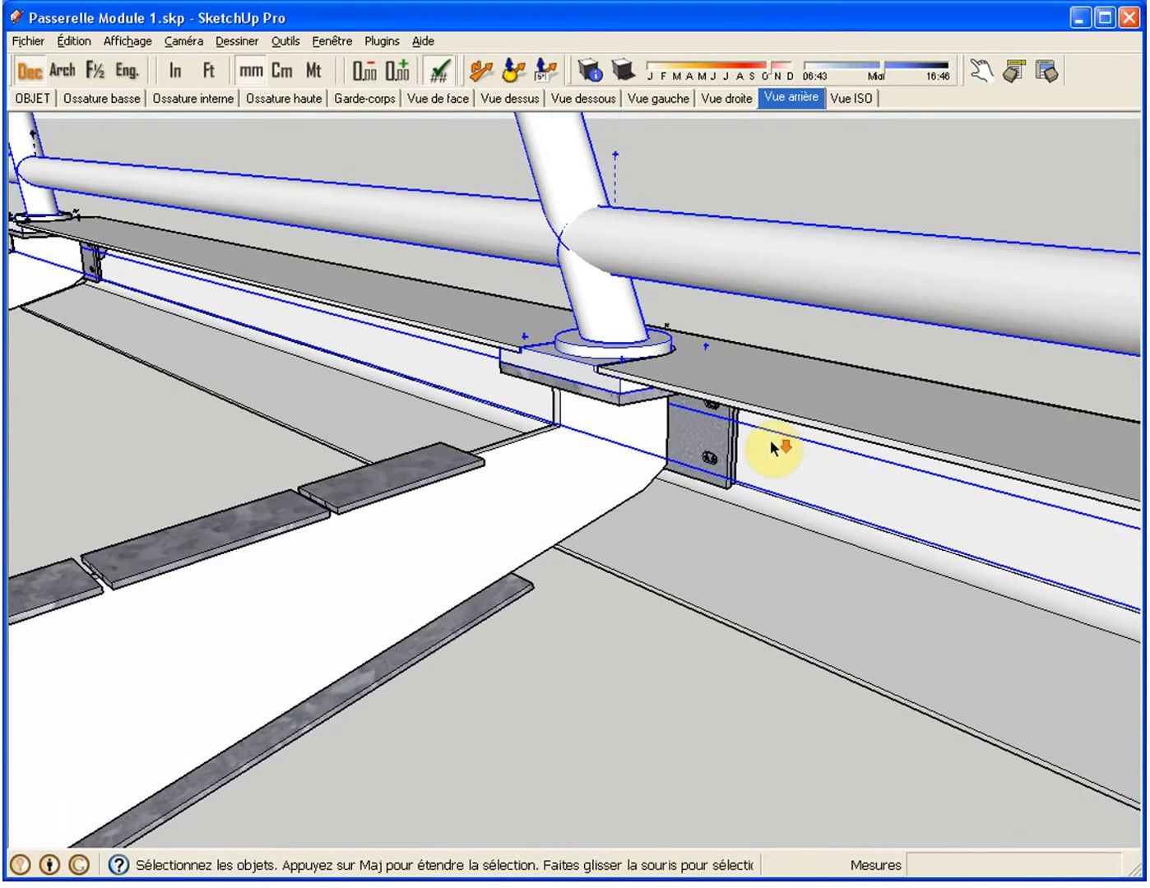